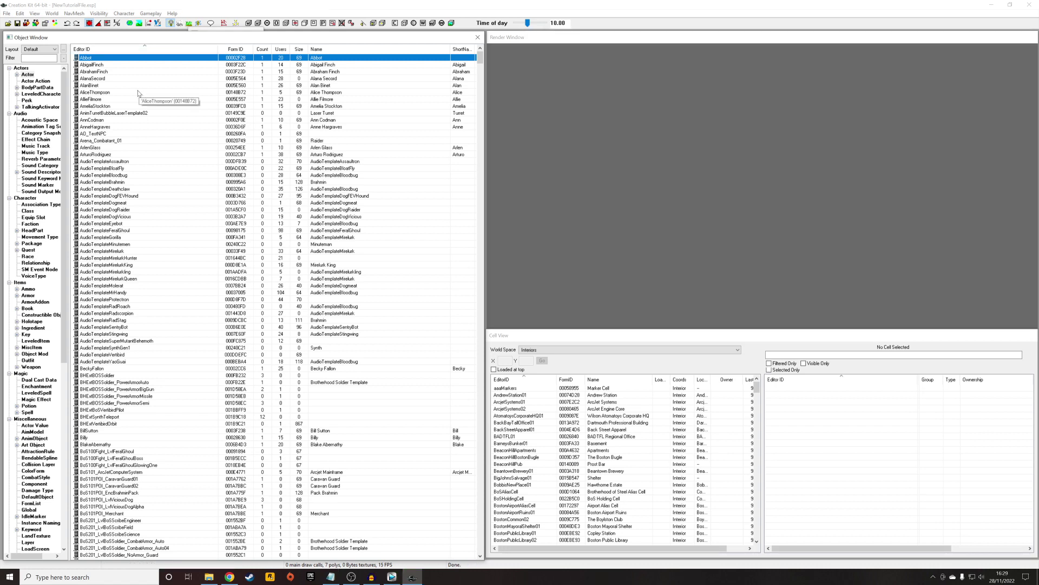
Create a new actor with ID Tutorial_QuestionNPC and name Questioner, flagged as Unique
{"action": "right_click", "coordinate": [149, 61]}
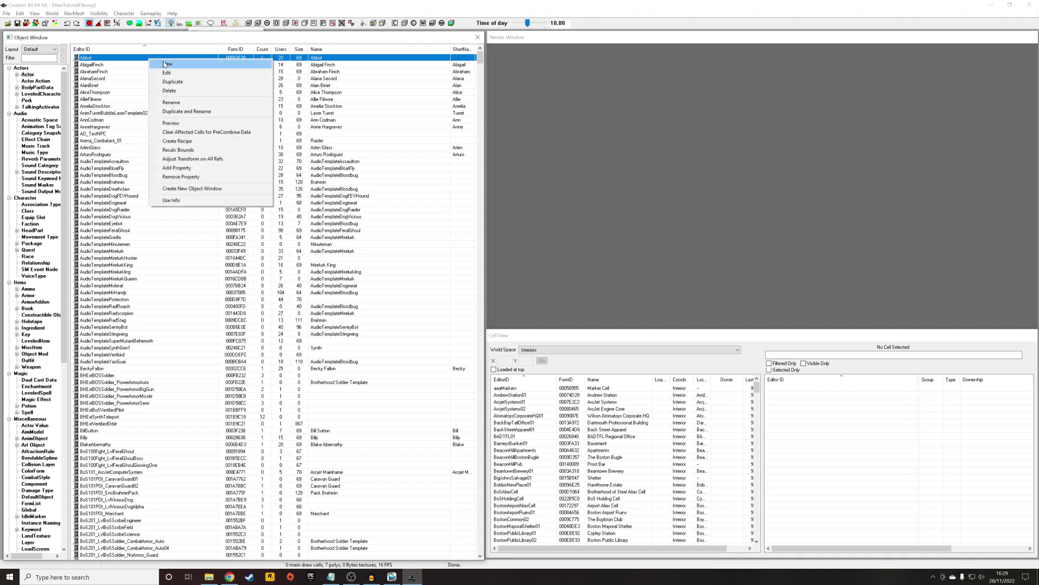
{"action": "left_click", "coordinate": [167, 65]}
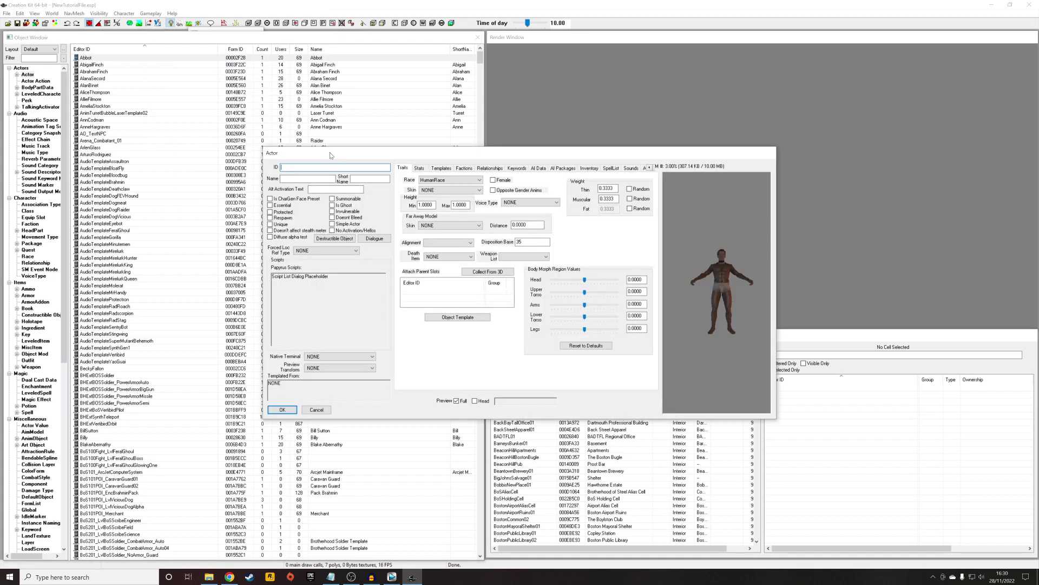
{"action": "type", "text": "Tutorial_QuestionNPC"}
{"action": "key", "text": "Tab"}
{"action": "type", "text": "Questioner"}
{"action": "left_click", "coordinate": [272, 224]}
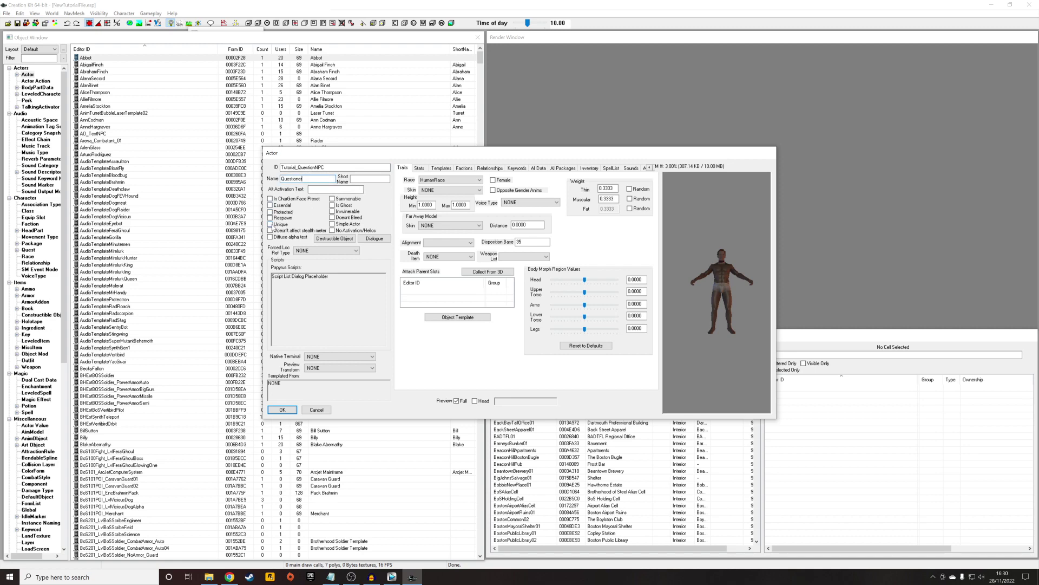
{"action": "left_click", "coordinate": [287, 414]}
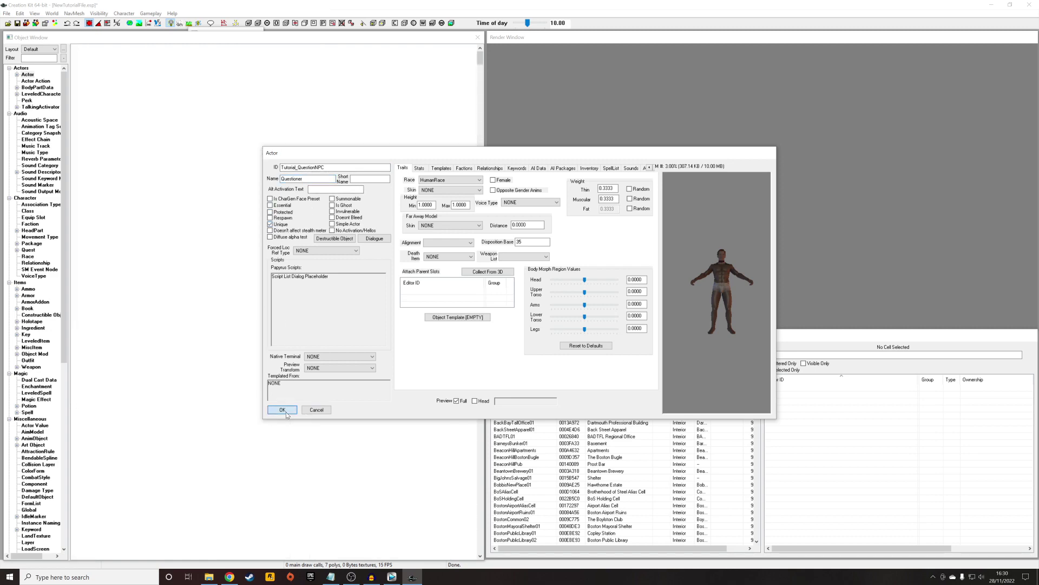
Save the plugin and filter the object list by "tutorial"
{"action": "left_click", "coordinate": [22, 35]}
{"action": "key", "text": "ctrl+s"}
{"action": "type", "text": "tu"}
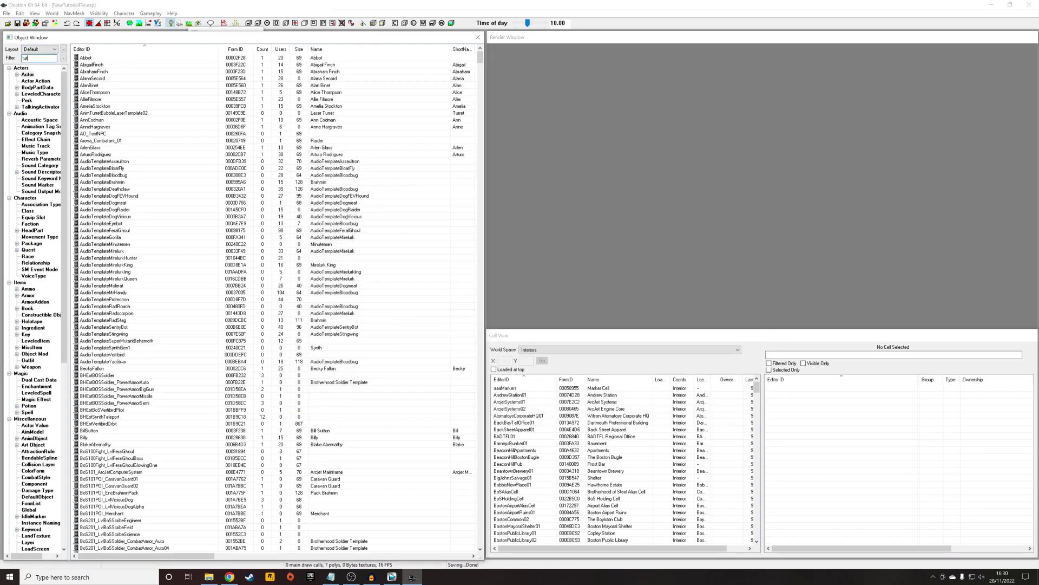
{"action": "type", "text": "torial"}
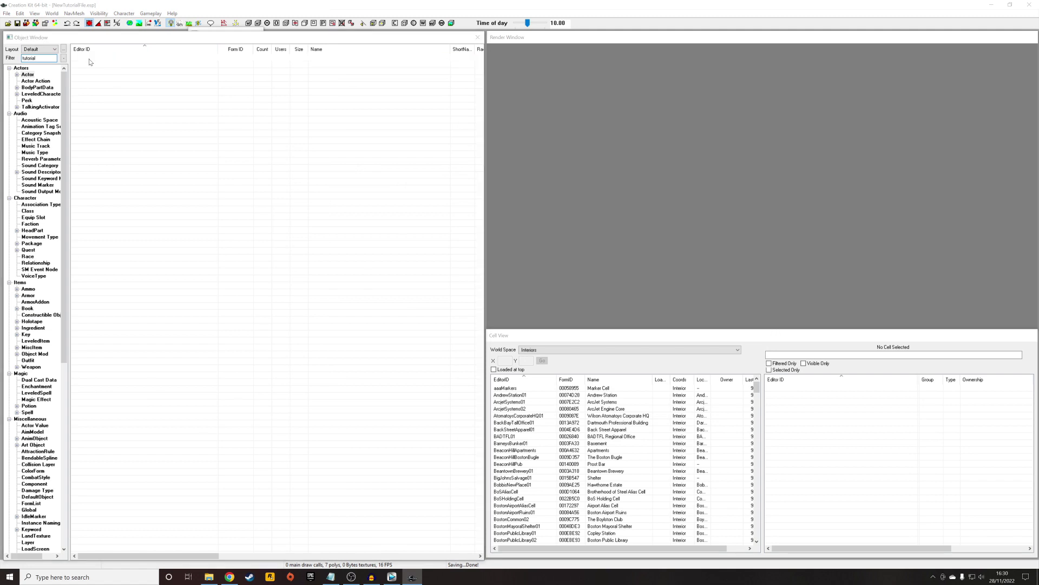
Reopen the Tutorial_QuestionNPC actor and look through its available settings categories
{"action": "key", "text": "ctrl+a"}
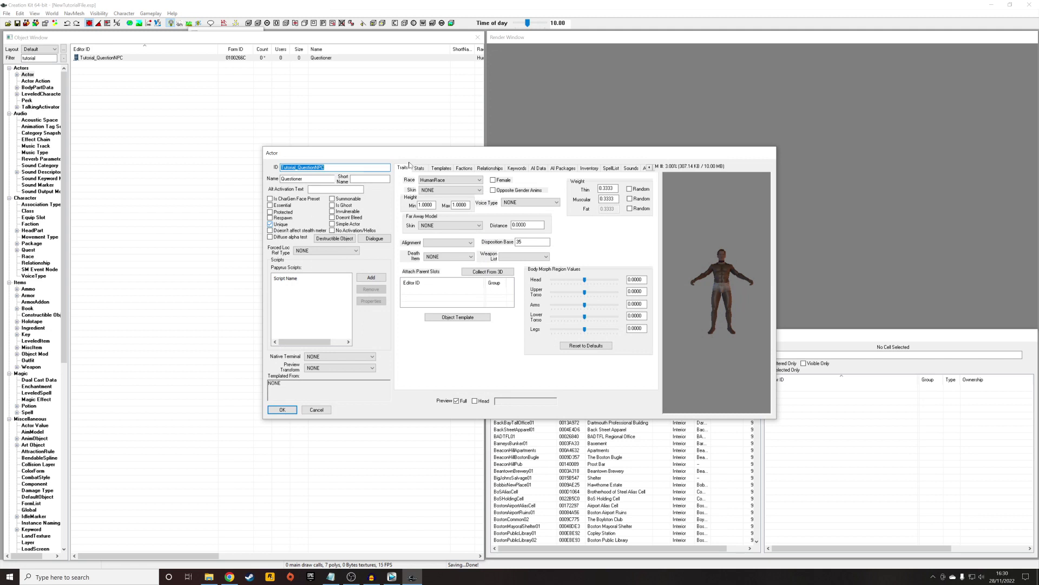
{"action": "left_click", "coordinate": [650, 168]}
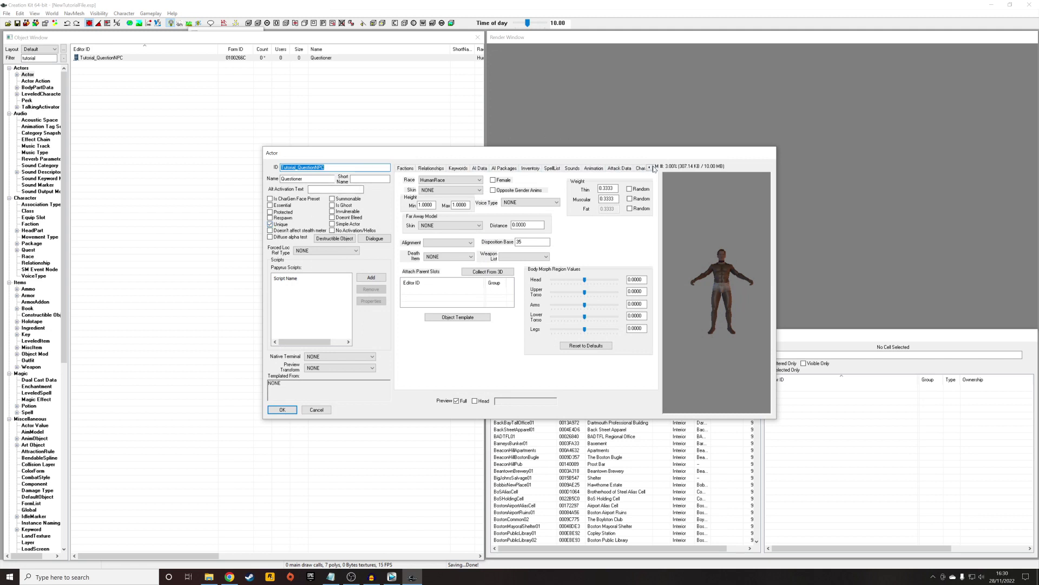
{"action": "left_click", "coordinate": [650, 167]}
{"action": "left_click", "coordinate": [646, 168]}
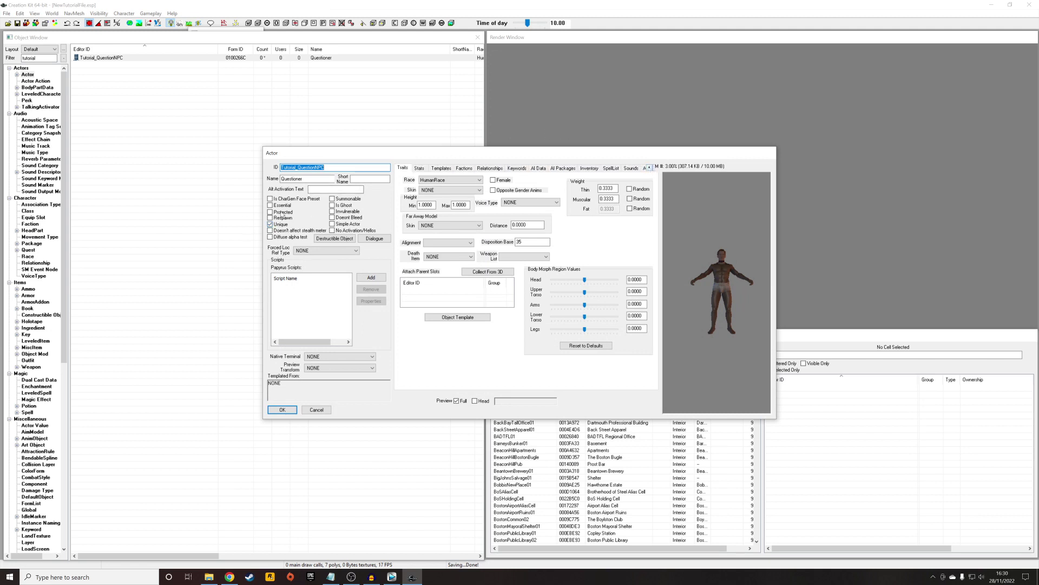
{"action": "left_click", "coordinate": [282, 410]}
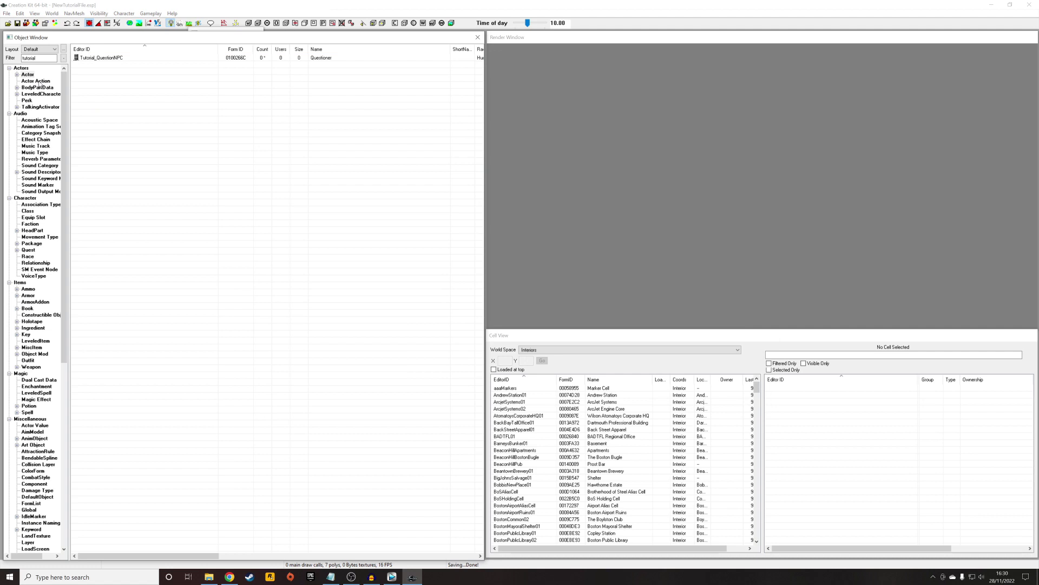
Create a new quest with ID Tutorial_QuestionsQuest and priority 45
{"action": "left_click", "coordinate": [36, 81]}
{"action": "key", "text": "q"}
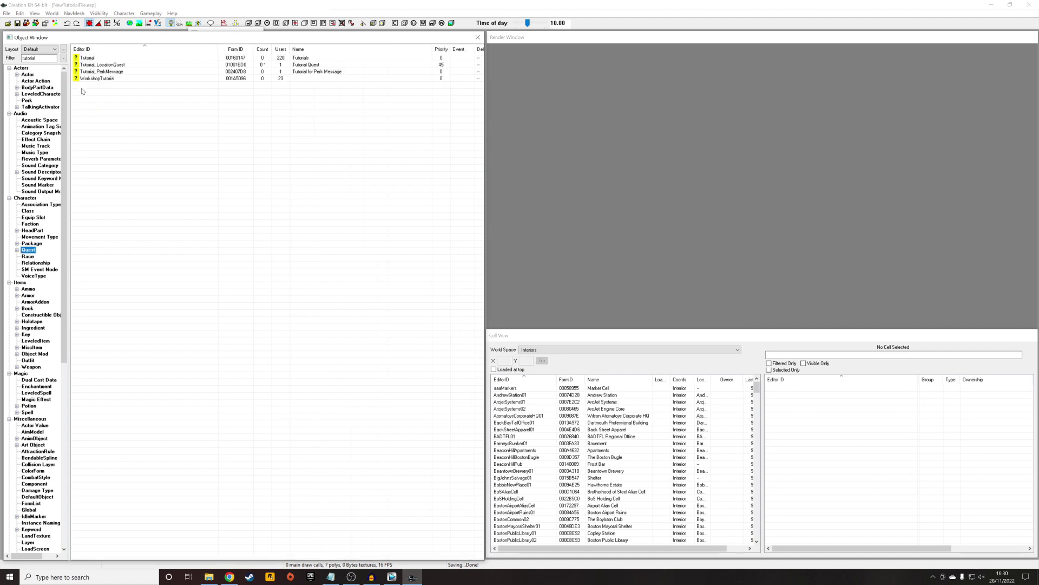
{"action": "right_click", "coordinate": [110, 108]}
{"action": "left_click", "coordinate": [125, 112]}
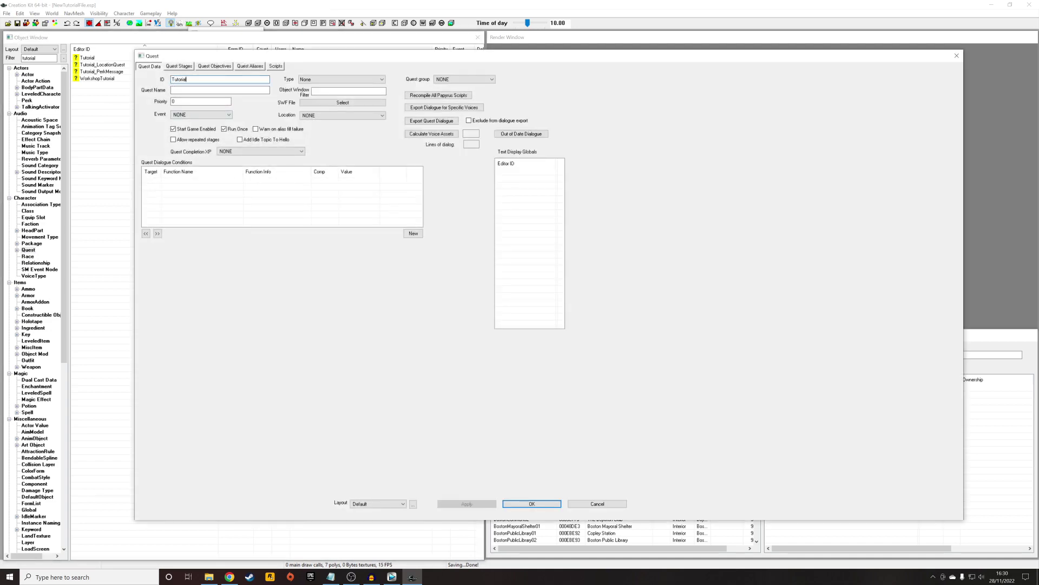
{"action": "type", "text": "Tutorial_QuestionsQuest"}
{"action": "key", "text": "Tab"}
{"action": "type", "text": "45"}
{"action": "left_click", "coordinate": [532, 504]}
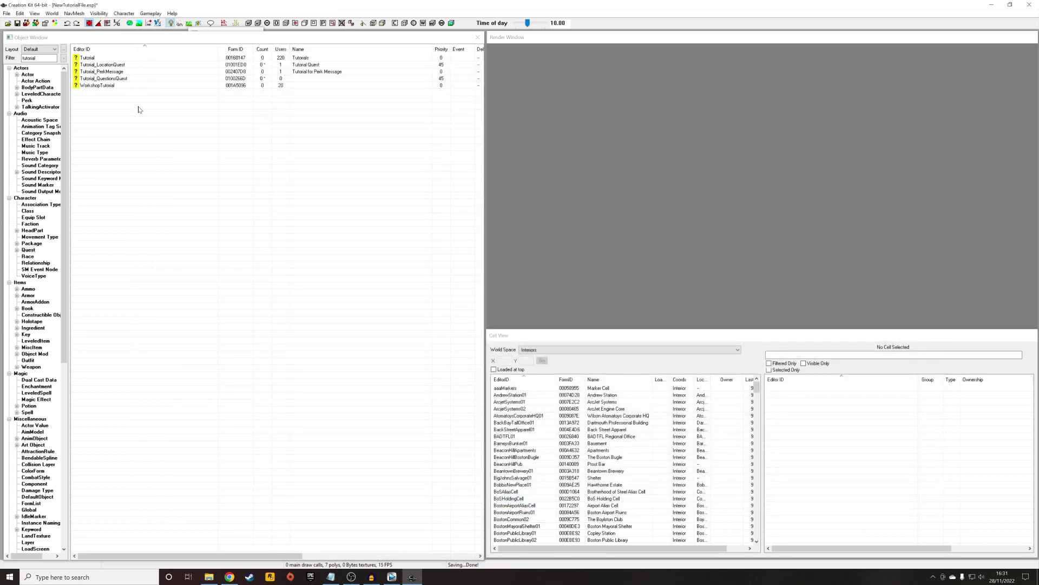
Save the plugin and reopen the Tutorial_QuestionsQuest quest for editing
{"action": "left_click", "coordinate": [113, 79]}
{"action": "key", "text": "Delete"}
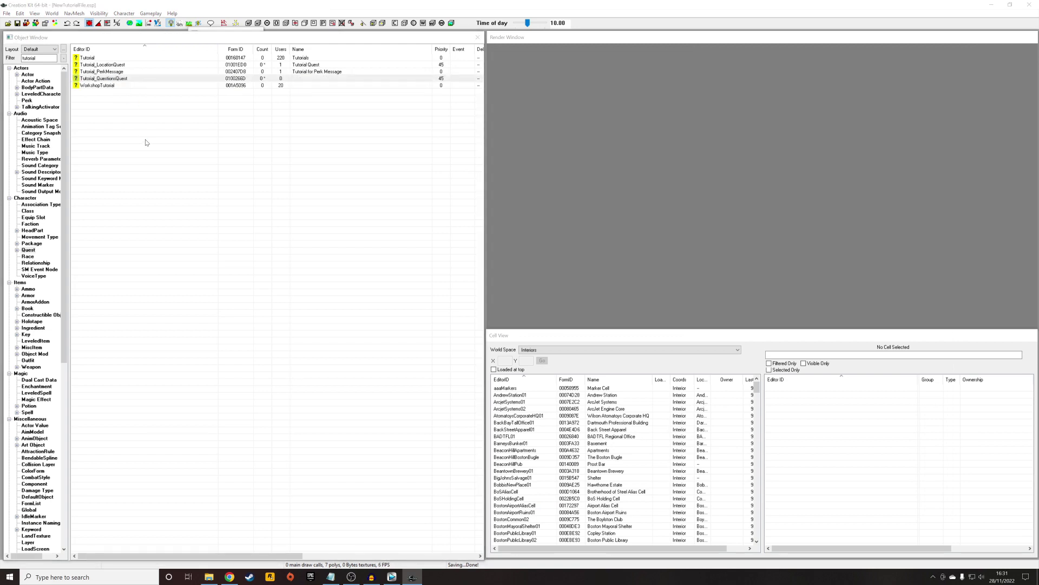
{"action": "key", "text": "Return"}
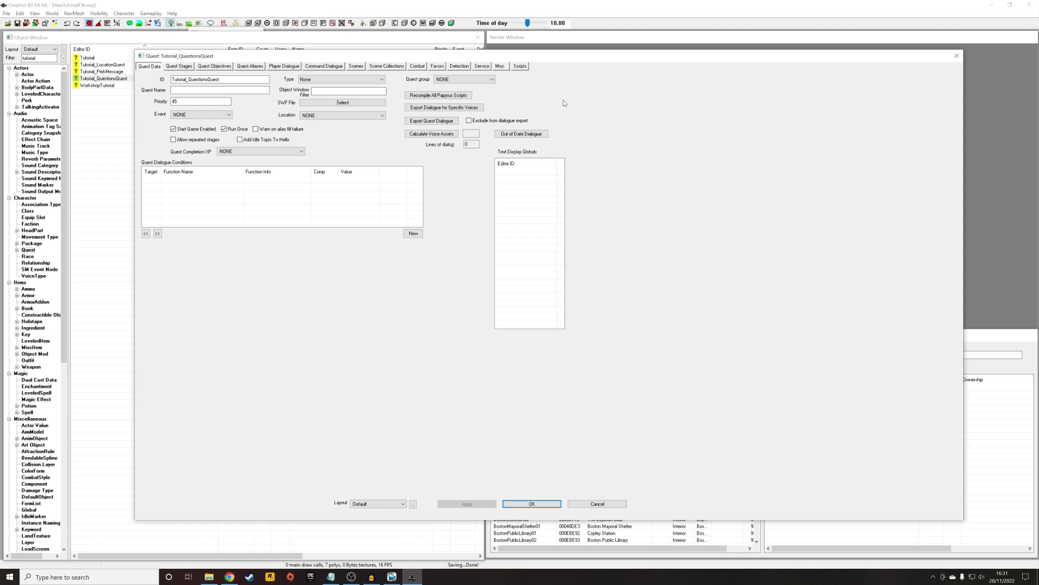
Attach a new Conditional script named Tutorial_QuestionsScript to the quest, in the TutorialNew namespace and extending Quest
{"action": "left_click", "coordinate": [520, 67]}
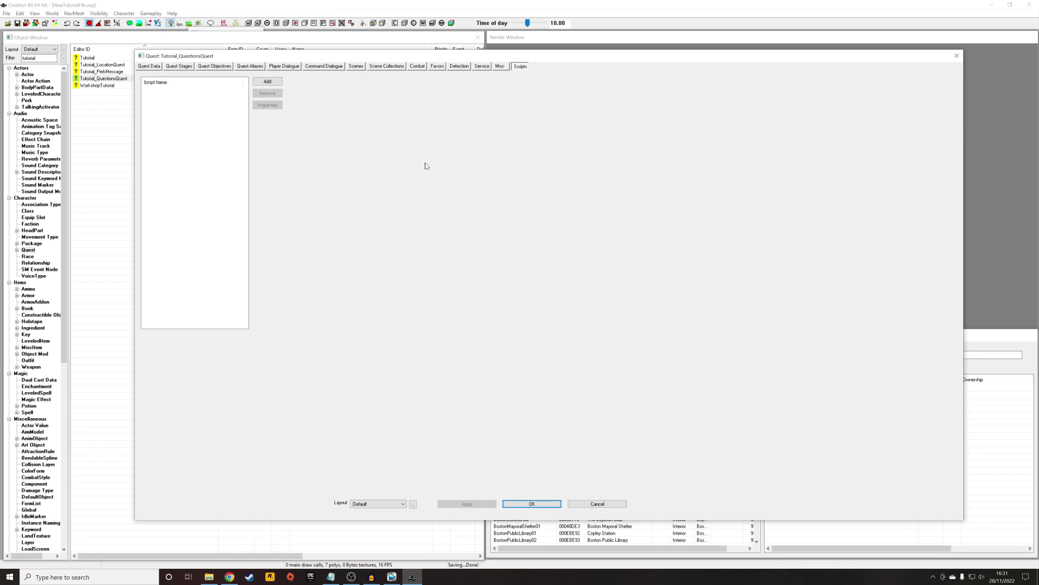
{"action": "left_click", "coordinate": [268, 81]}
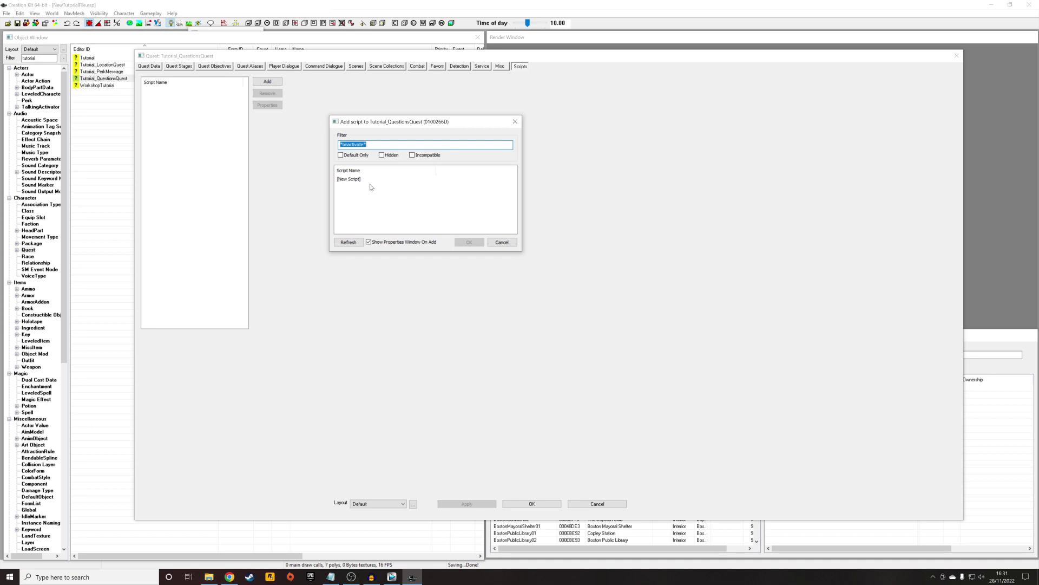
{"action": "left_click", "coordinate": [351, 180]}
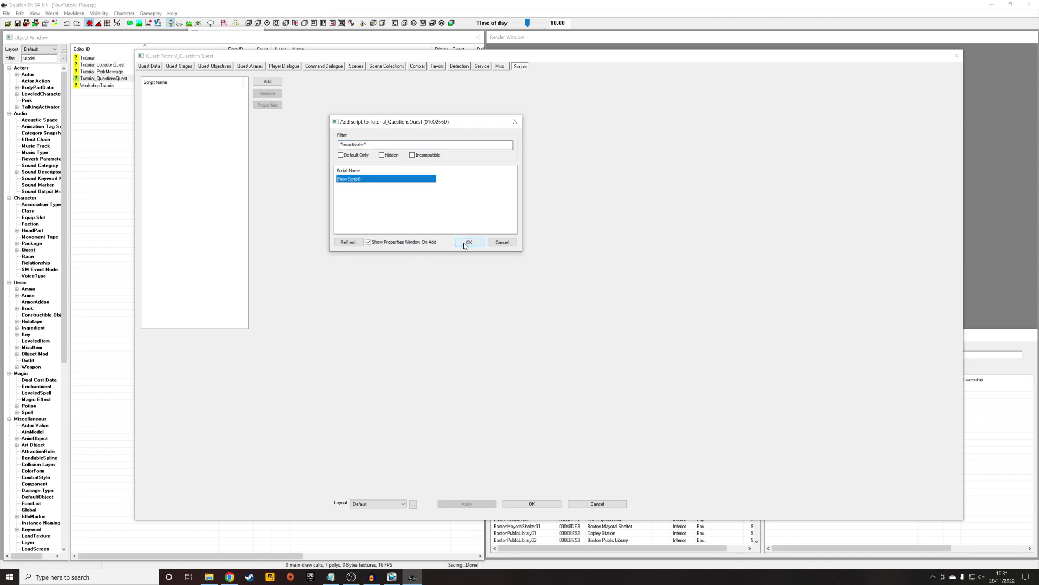
{"action": "left_click", "coordinate": [466, 243]}
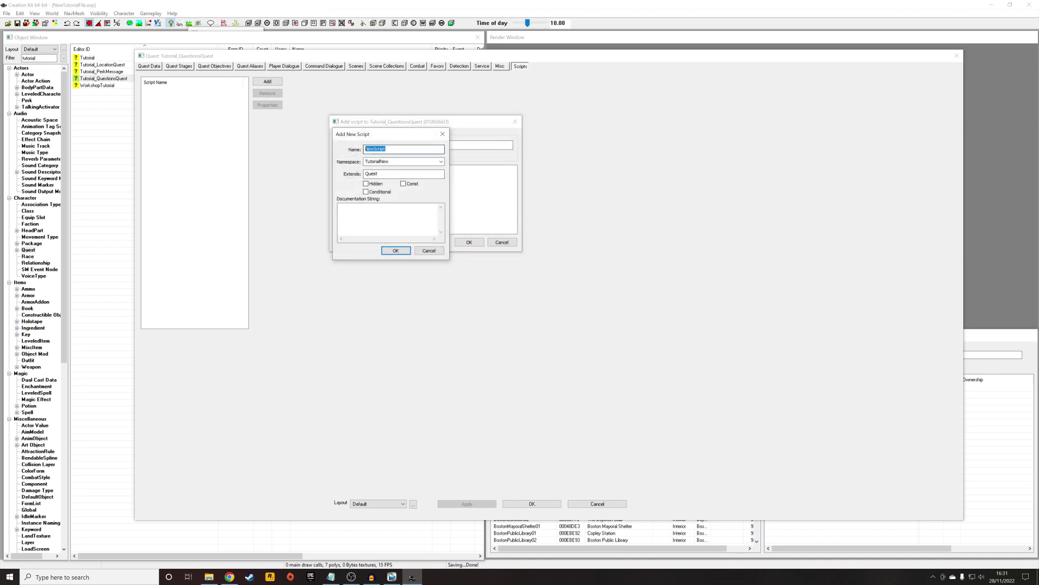
{"action": "type", "text": "Tutorial_Questions"}
{"action": "left_click", "coordinate": [378, 194]}
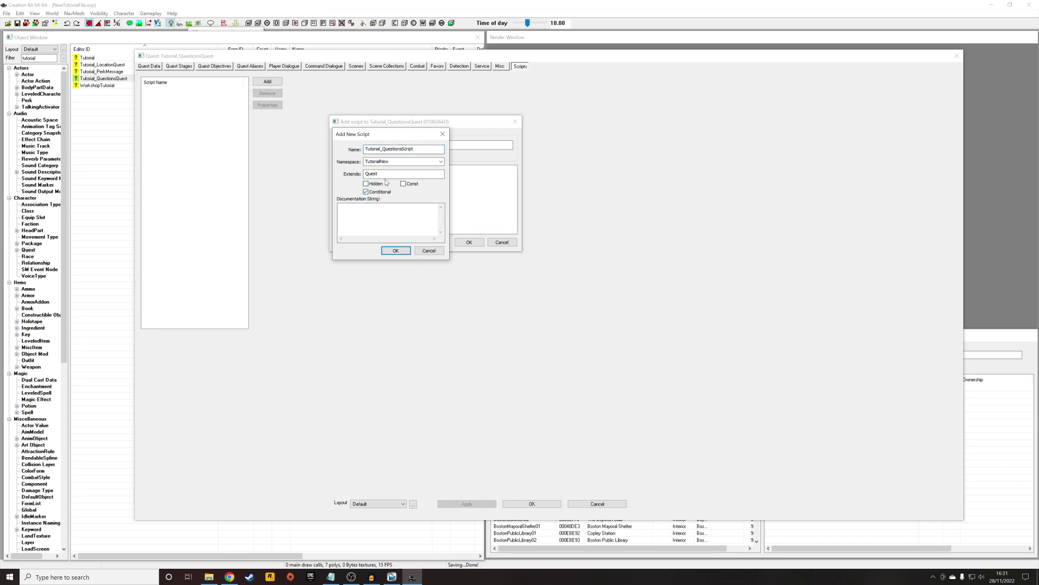
{"action": "left_click", "coordinate": [395, 251]}
{"action": "left_click", "coordinate": [456, 243]}
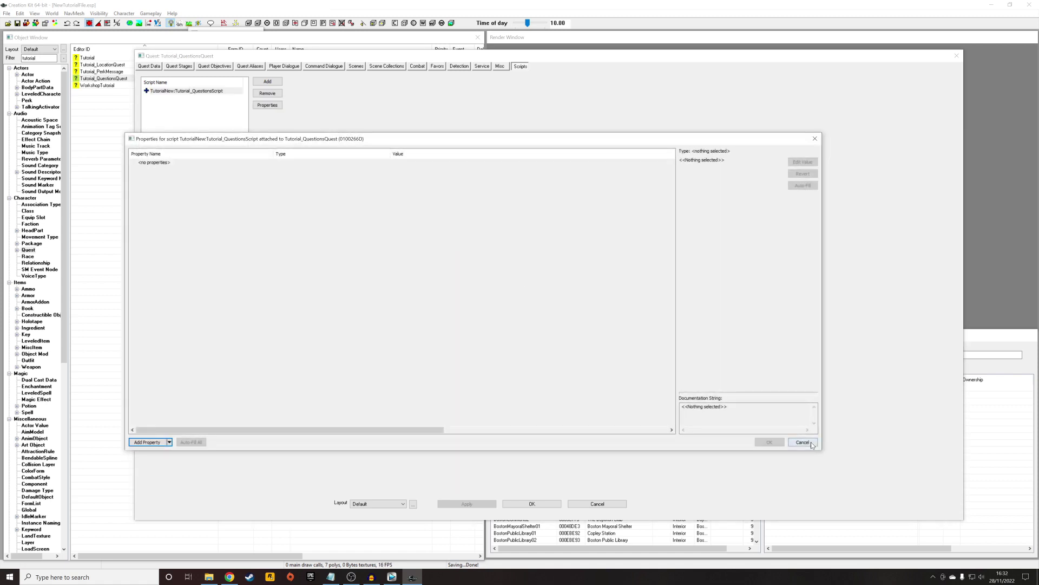
{"action": "left_click", "coordinate": [814, 446]}
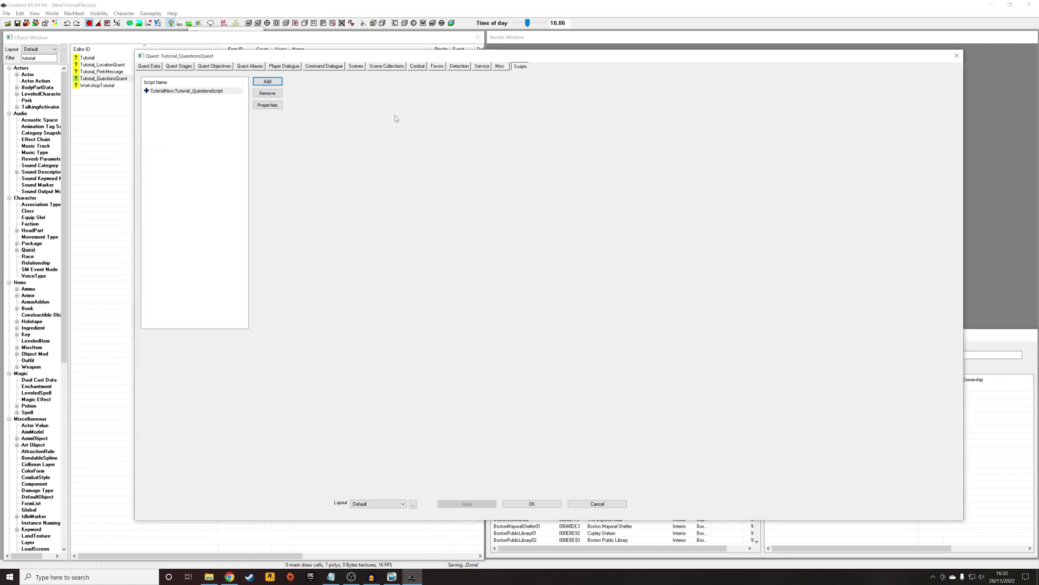
Add the line "Int QuestionsAsked Auto Conditional" to the Tutorial_QuestionsScript source and try to save it
{"action": "right_click", "coordinate": [208, 91]}
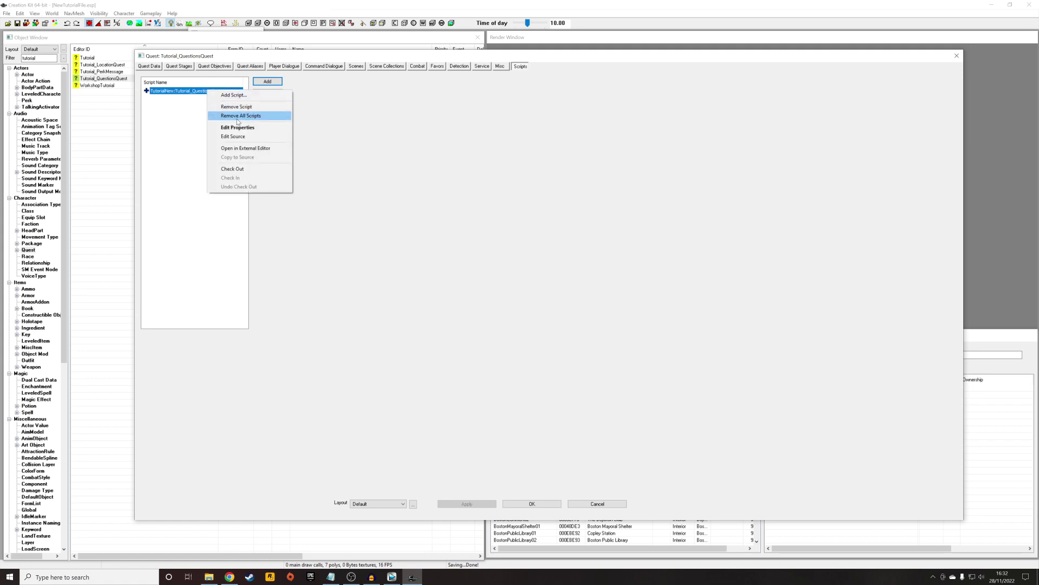
{"action": "left_click", "coordinate": [244, 137]}
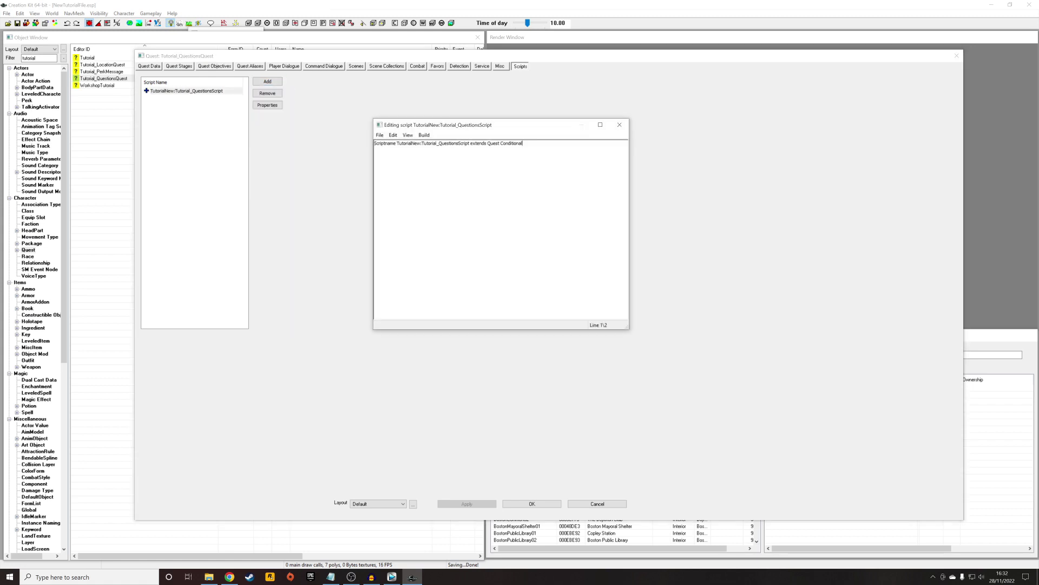
{"action": "double_click", "coordinate": [511, 143]}
{"action": "key", "text": "Right"}
{"action": "type", "text": "Asked"}
{"action": "type", "text": "Auto"}
{"action": "type", "text": "Conditional"}
{"action": "key", "text": "ctrl+s"}
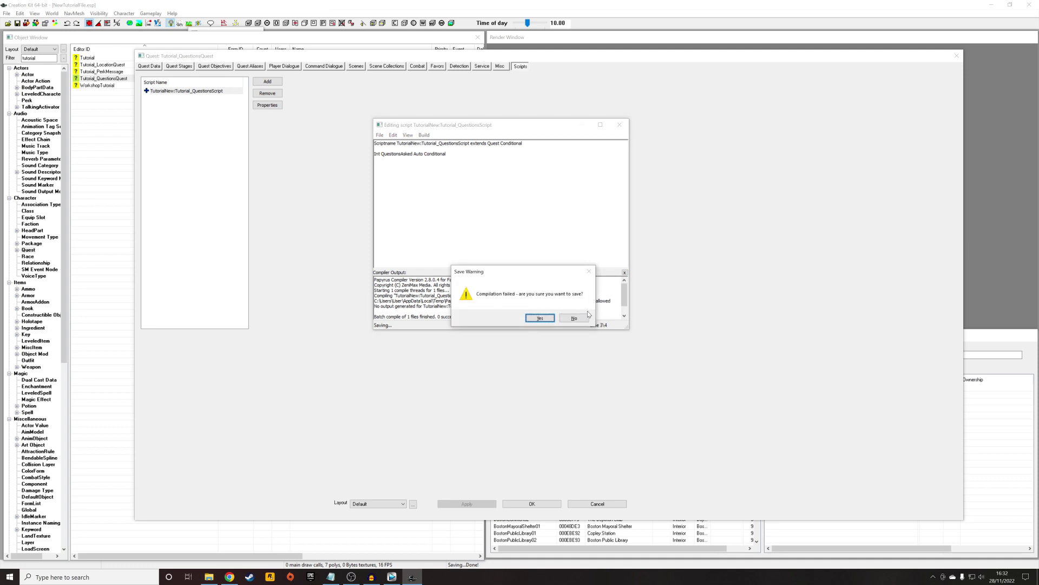
{"action": "left_click", "coordinate": [583, 317]}
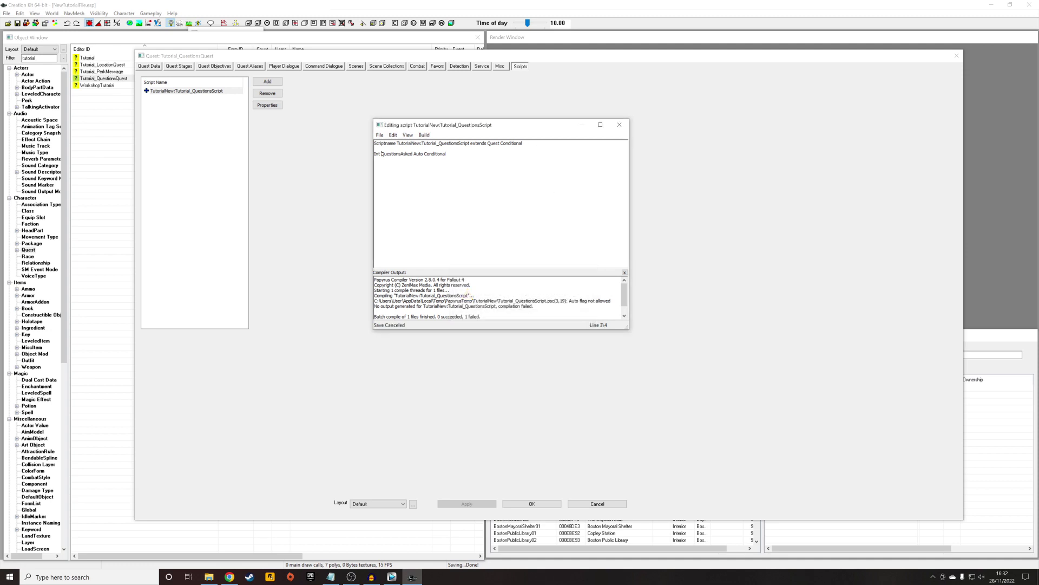
Correct the declaration to "Int Property QuestionsAsked Auto Conditional", and save and close the script
{"action": "type", "text": "Property"}
{"action": "left_click_drag", "start_coordinate": [442, 154], "coordinate": [466, 154]}
{"action": "left_click", "coordinate": [466, 154]}
{"action": "key", "text": "ctrl+s"}
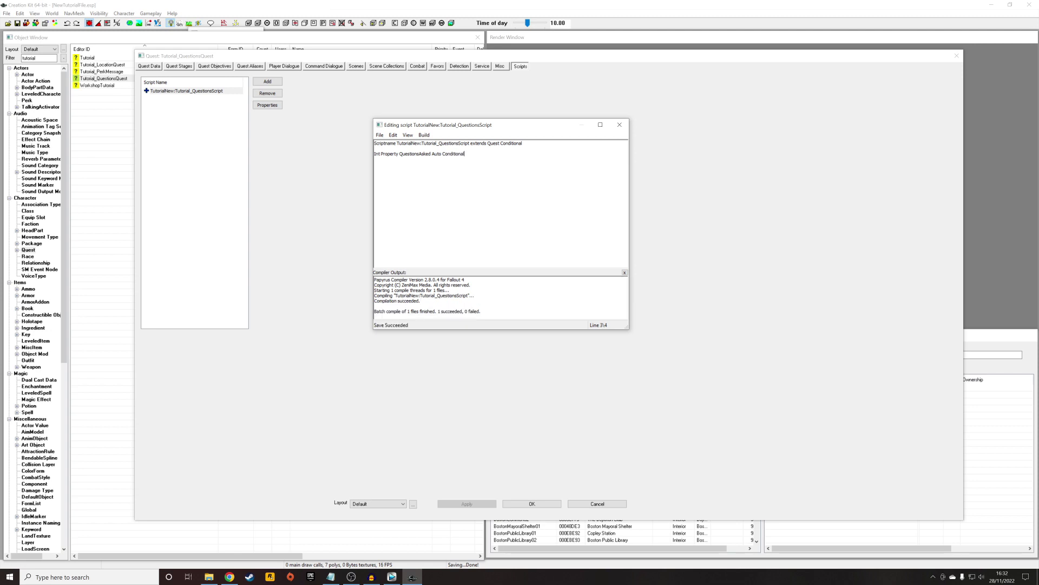
{"action": "left_click", "coordinate": [619, 125]}
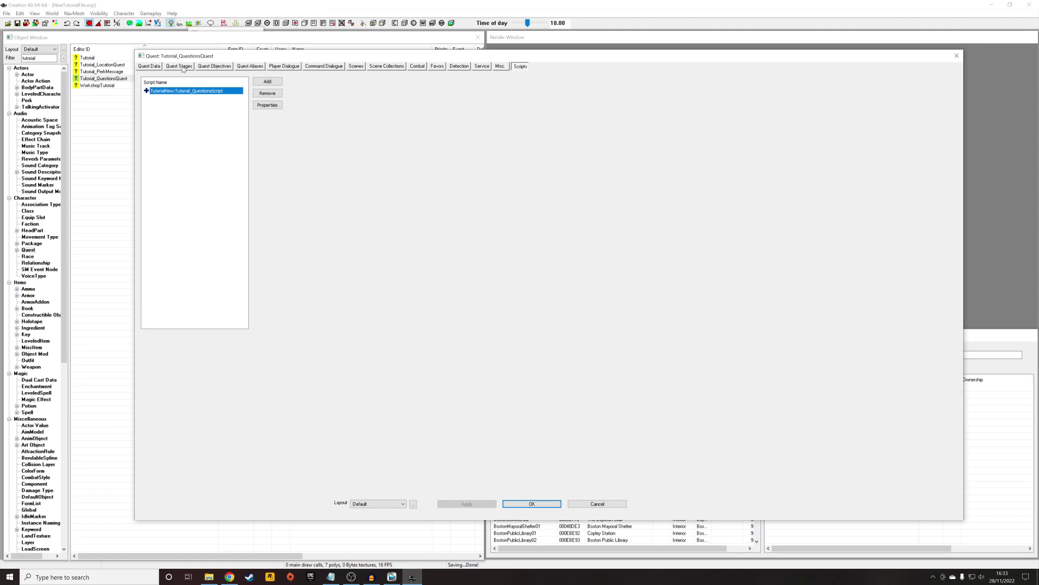
Add a reference alias named Questioner to the quest, filled by the unique actor Tutorial_QuestionNPC, and accept the quest changes
{"action": "left_click", "coordinate": [253, 67]}
{"action": "right_click", "coordinate": [192, 125]}
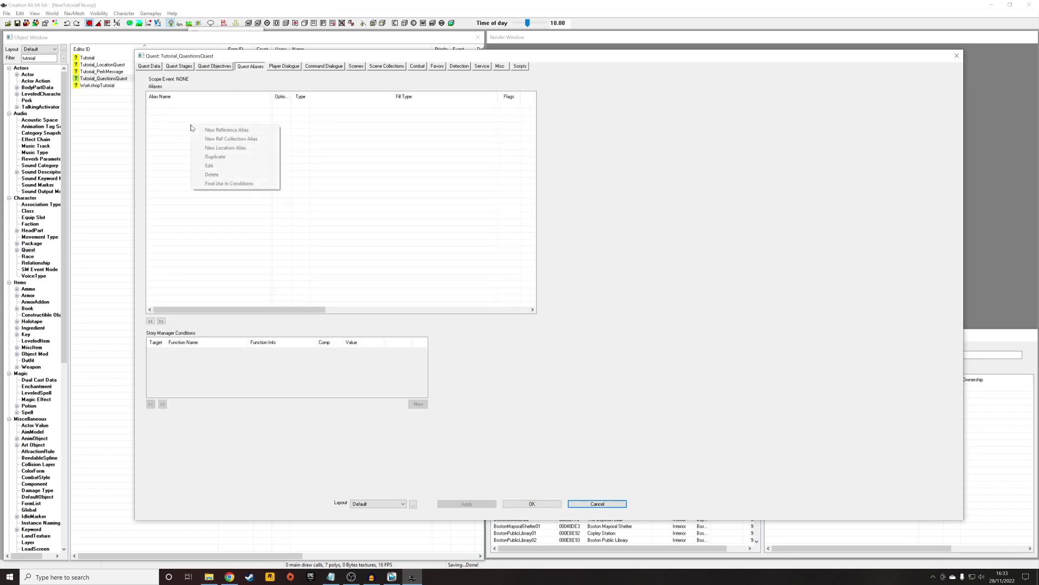
{"action": "left_click", "coordinate": [211, 130]}
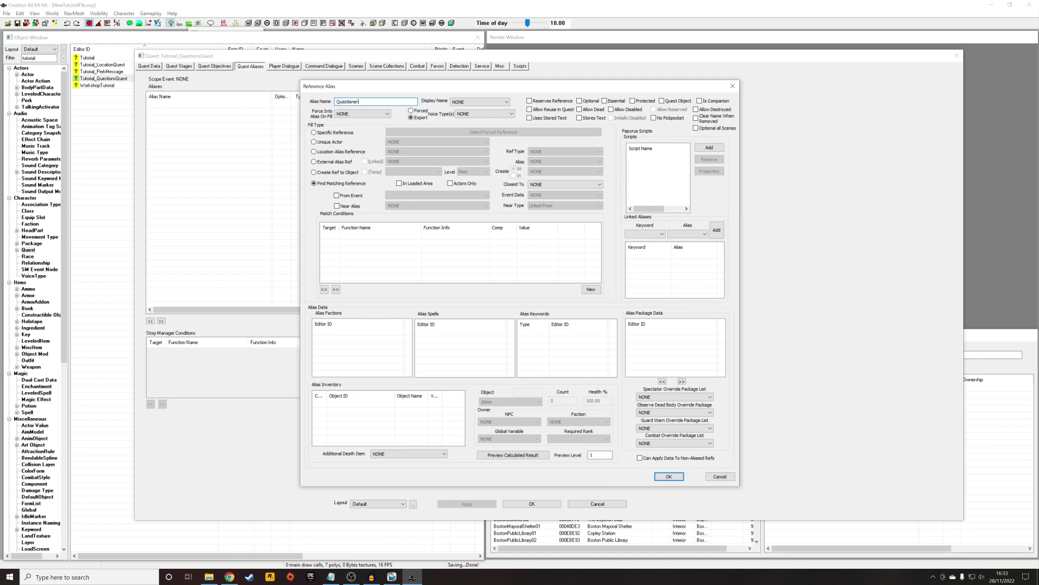
{"action": "left_click", "coordinate": [315, 142]}
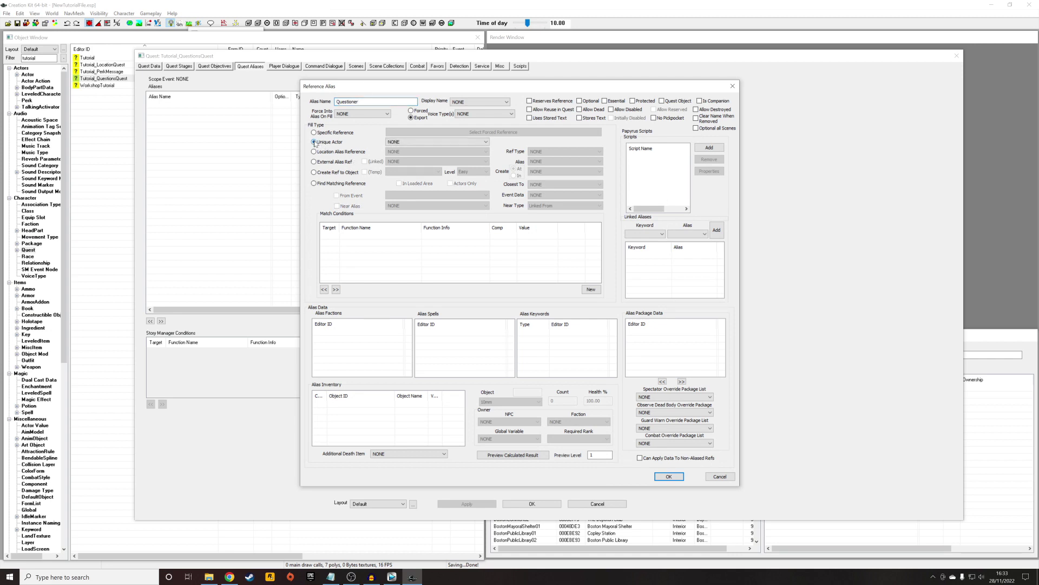
{"action": "left_click", "coordinate": [404, 142]}
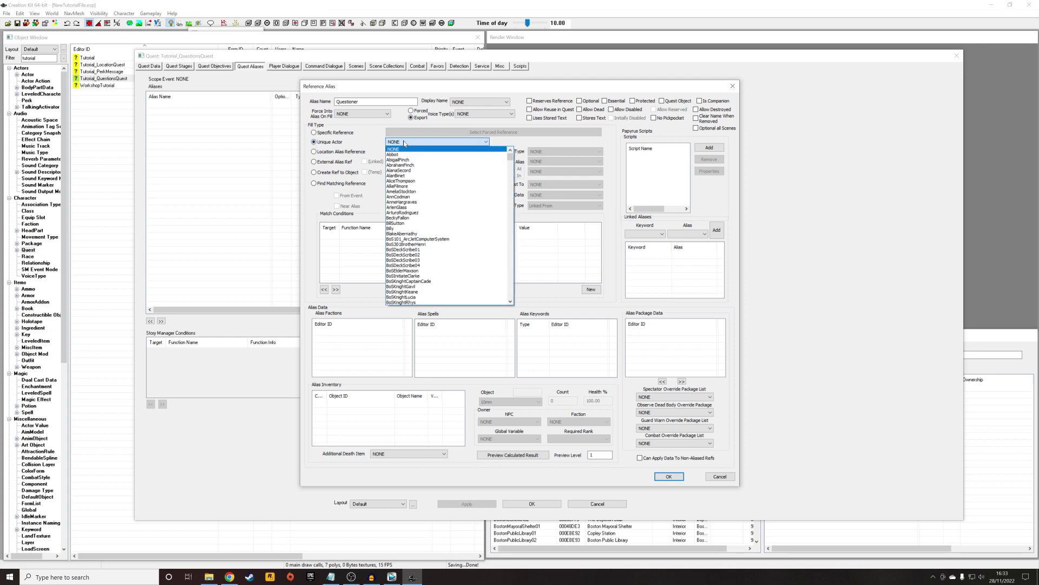
{"action": "type", "text": "Tutorial_QuestionNPC"}
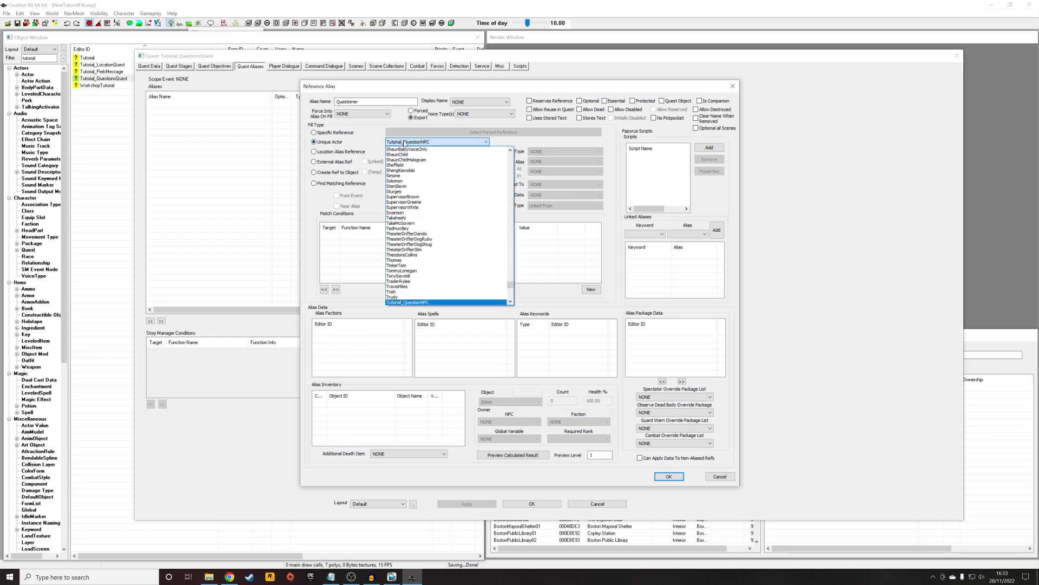
{"action": "left_click", "coordinate": [405, 144]}
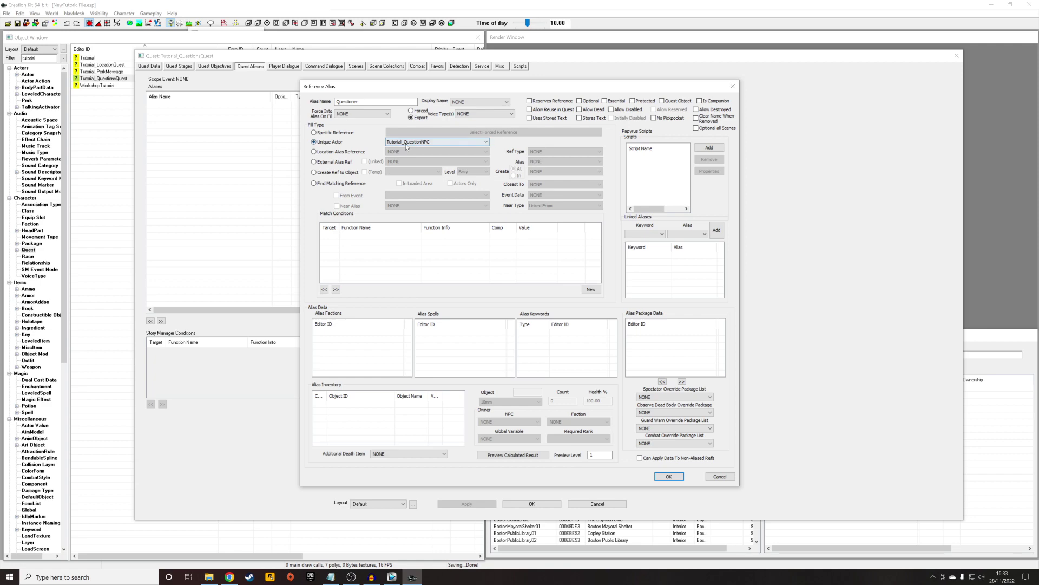
{"action": "left_click", "coordinate": [669, 477]}
{"action": "left_click", "coordinate": [532, 504]}
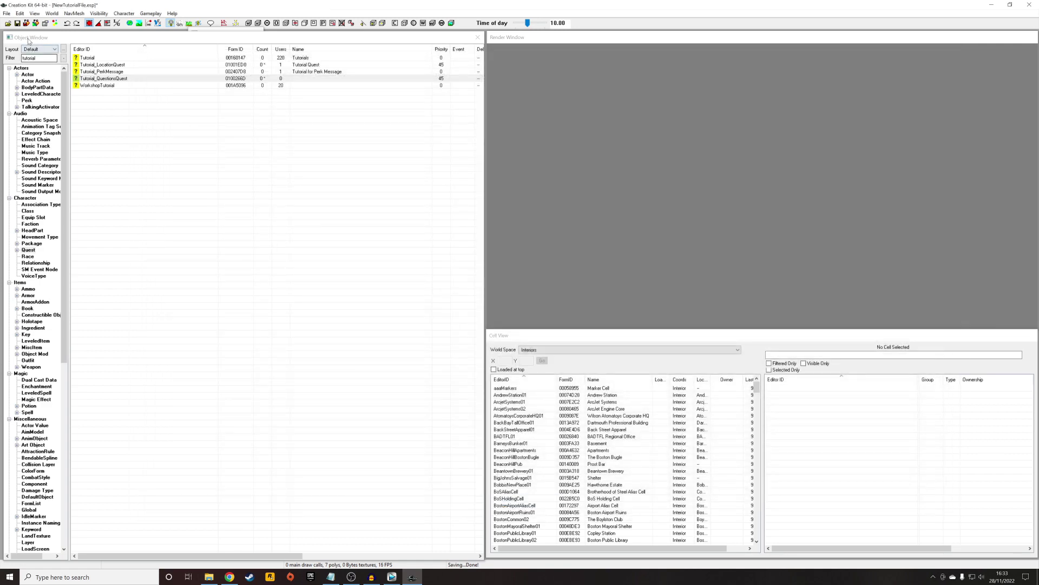
Open Tutorial_QuestionsQuest and create a new scene named Tutorial_QuestionsQuestScene01
{"action": "left_click", "coordinate": [125, 79]}
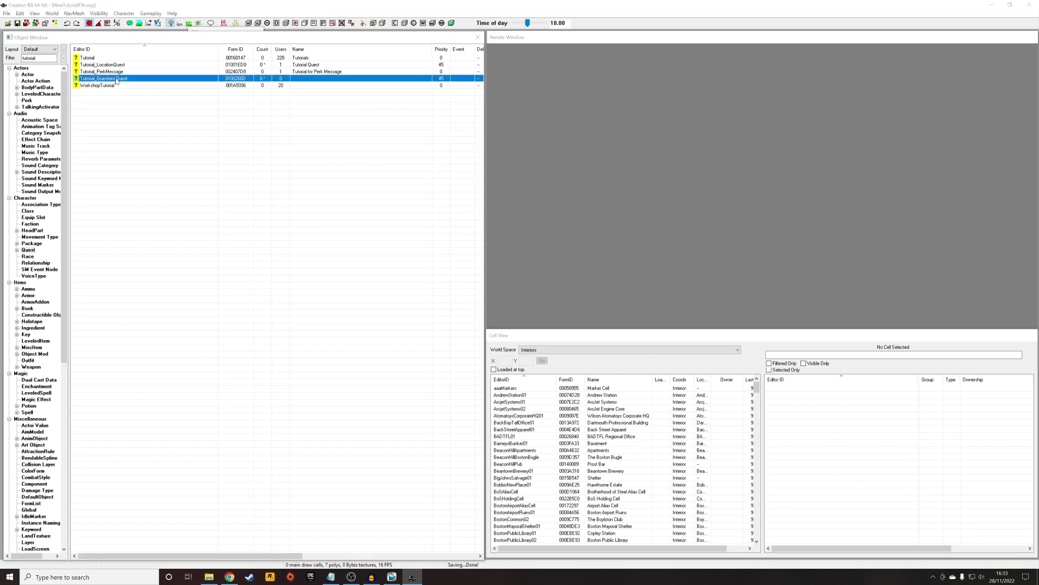
{"action": "key", "text": "Delete"}
{"action": "key", "text": "Return"}
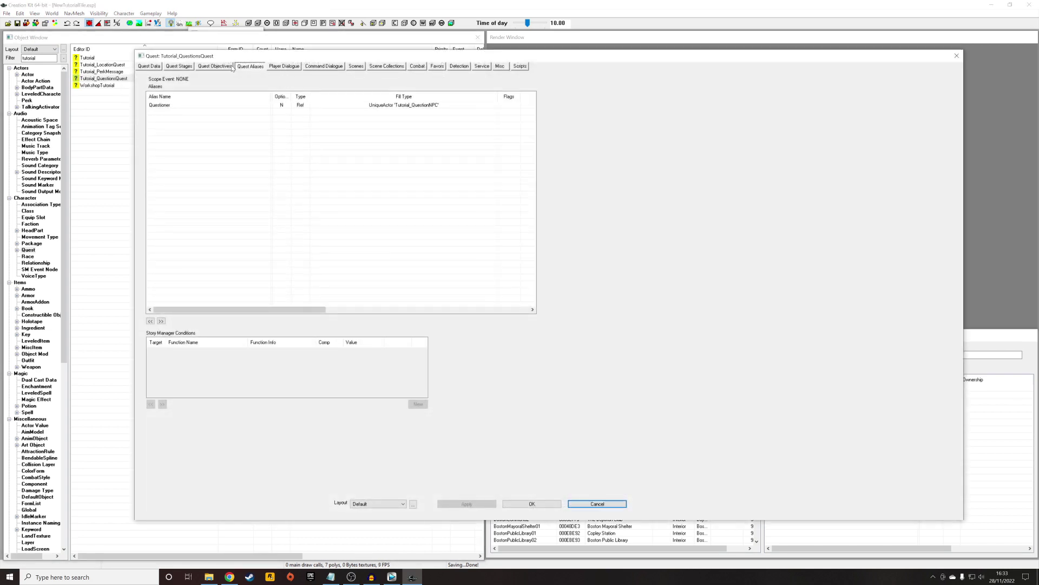
{"action": "left_click", "coordinate": [356, 66]}
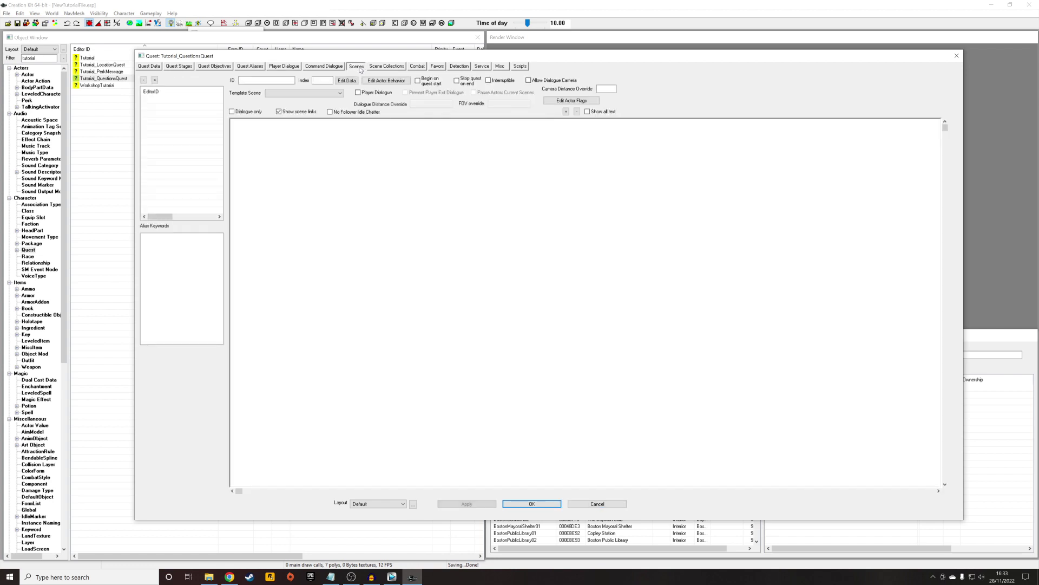
{"action": "right_click", "coordinate": [171, 112]}
{"action": "left_click", "coordinate": [178, 114]}
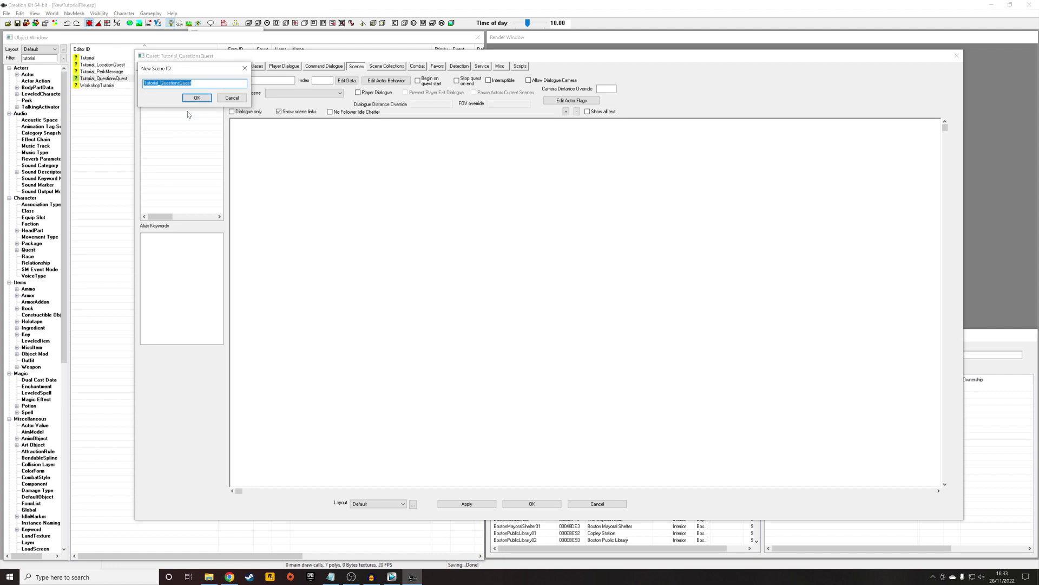
{"action": "left_click", "coordinate": [191, 83]}
{"action": "type", "text": "Scene01"}
{"action": "left_click", "coordinate": [197, 98]}
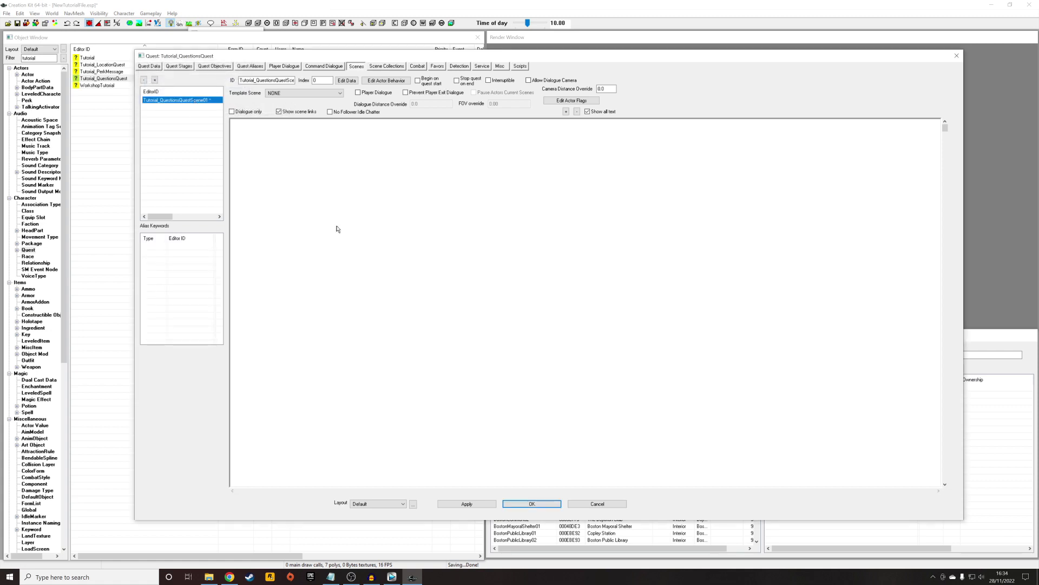
Add the Questioner alias as an actor in the new scene and enable Player Dialogue for it
{"action": "right_click", "coordinate": [313, 161]}
{"action": "left_click", "coordinate": [338, 163]}
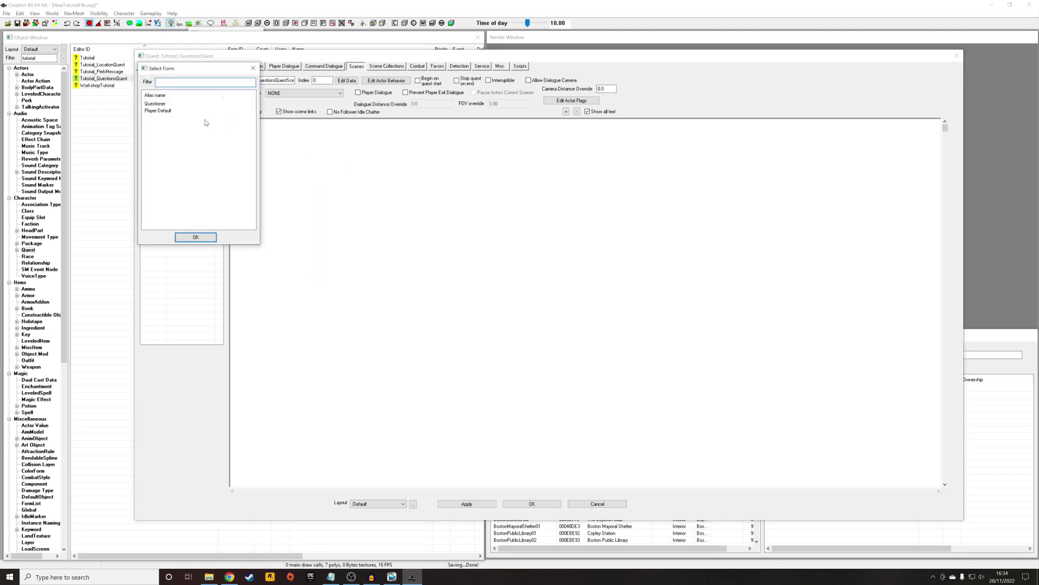
{"action": "double_click", "coordinate": [162, 104]}
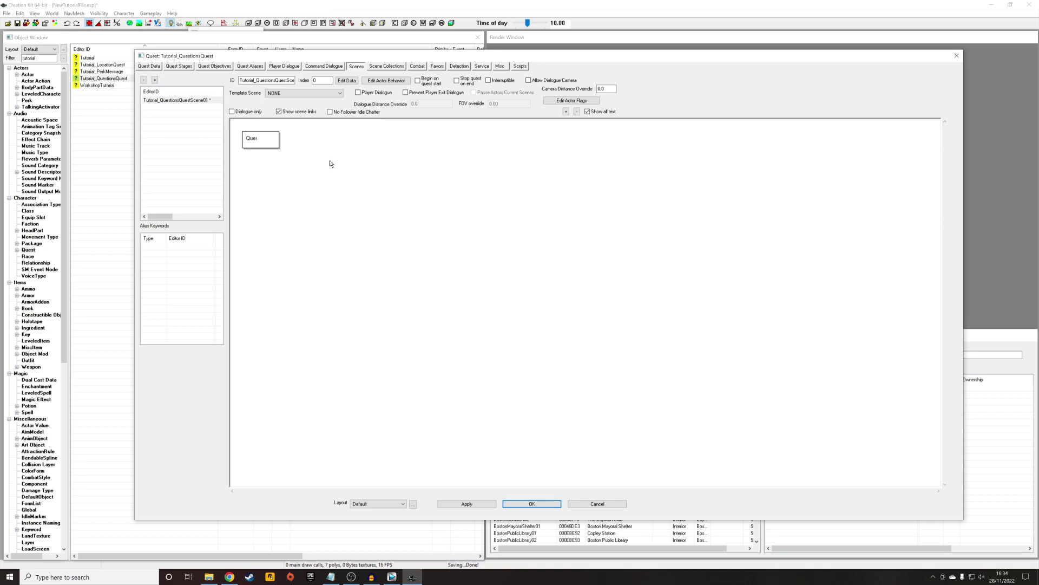
{"action": "left_click", "coordinate": [359, 93]}
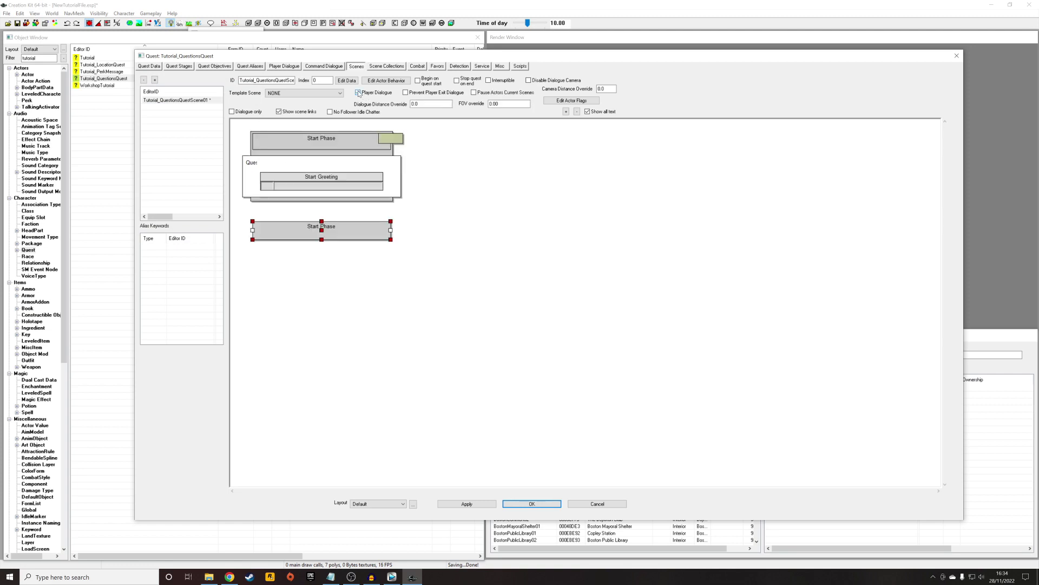
Create the start greeting topic Tutorial_QuestionsQuest_Greetings with the response "Hello, do you have any questions?" and accept it
{"action": "double_click", "coordinate": [328, 181]}
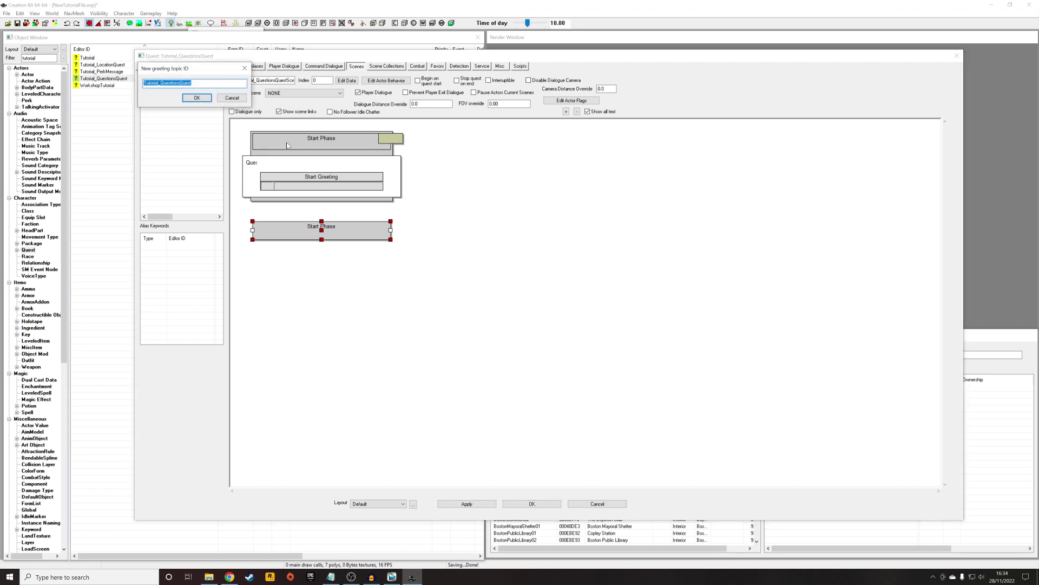
{"action": "key", "text": "End"}
{"action": "type", "text": "_Greetings"}
{"action": "left_click", "coordinate": [197, 98]}
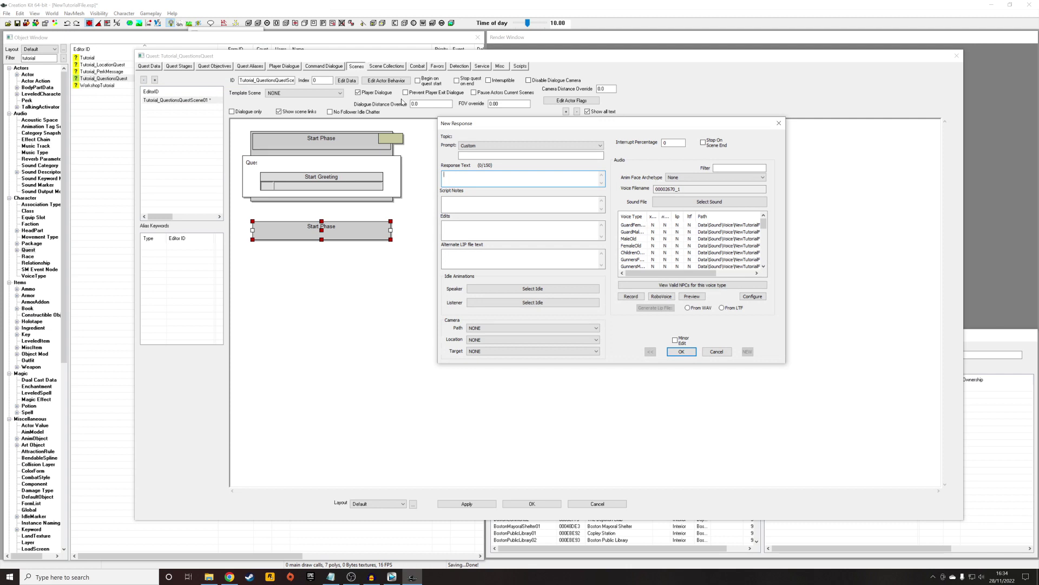
{"action": "type", "text": "Hello, do you have any questions?"}
{"action": "key", "text": "Return"}
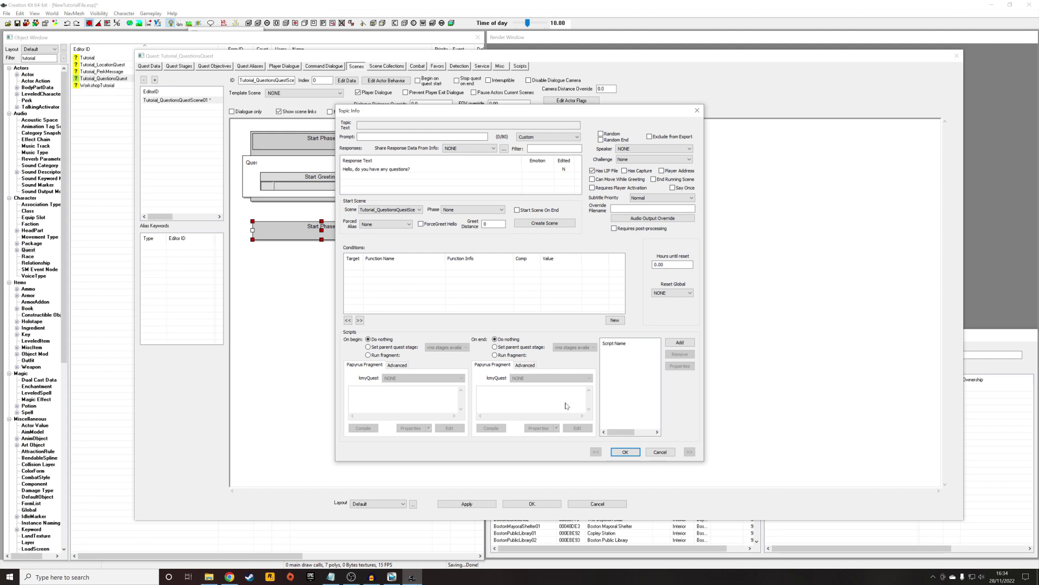
{"action": "left_click", "coordinate": [622, 451]}
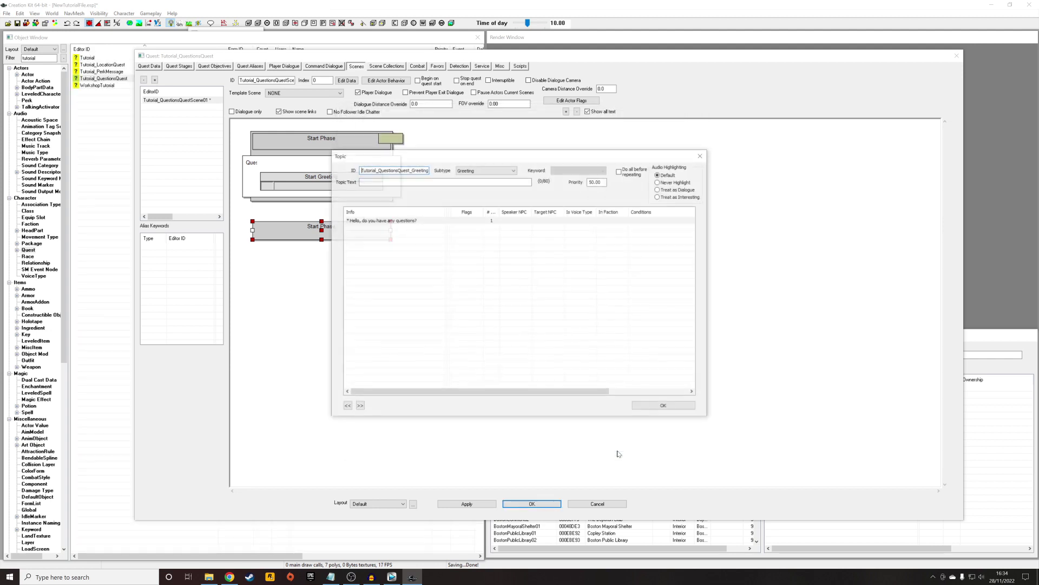
{"action": "left_click", "coordinate": [655, 409]}
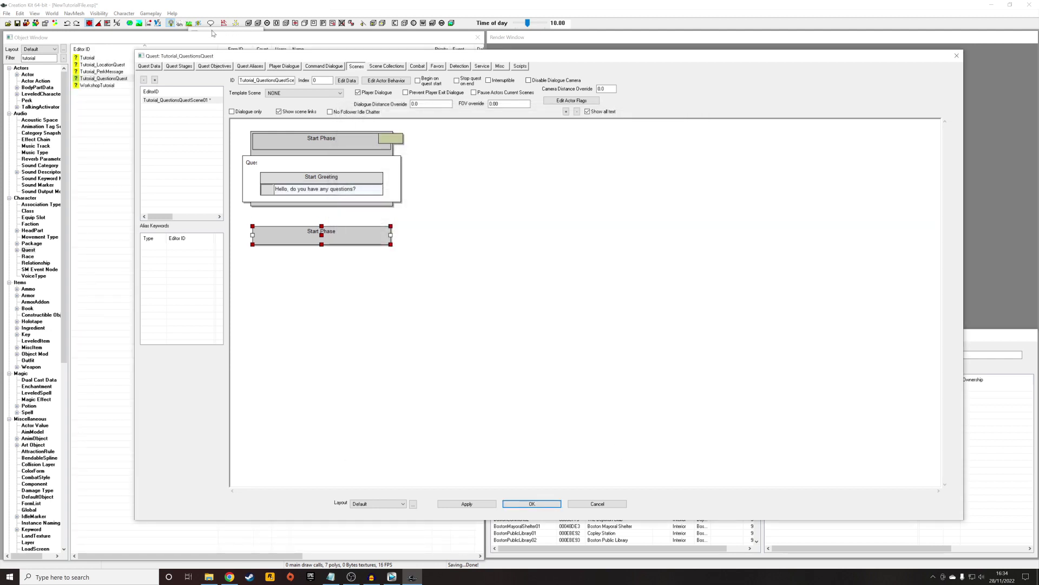
Add a quest dialogue condition GetIsAliasRef for the Questioner alias, equal to 1
{"action": "left_click", "coordinate": [150, 67]}
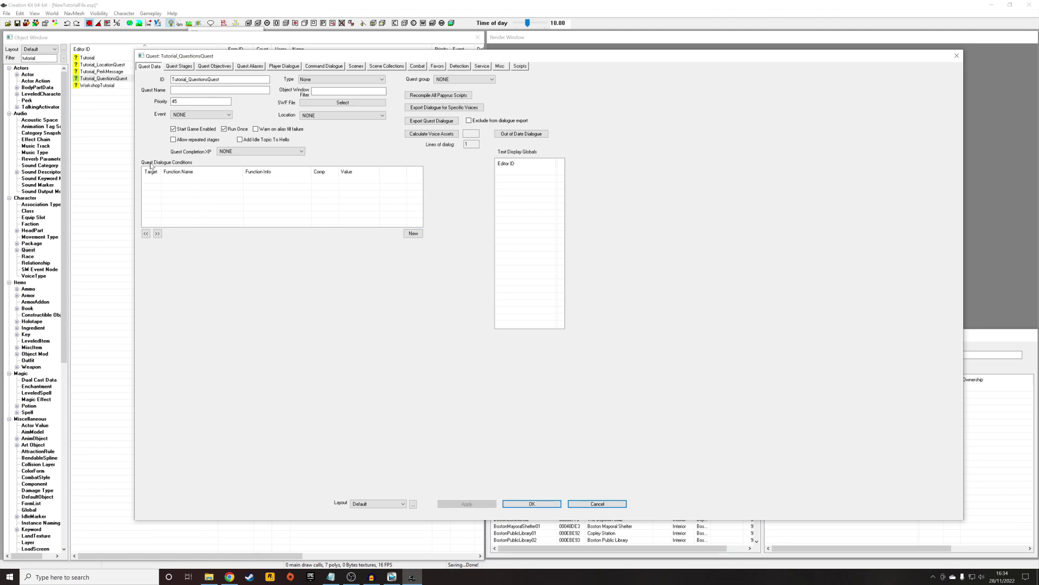
{"action": "right_click", "coordinate": [194, 196]}
{"action": "left_click", "coordinate": [206, 199]}
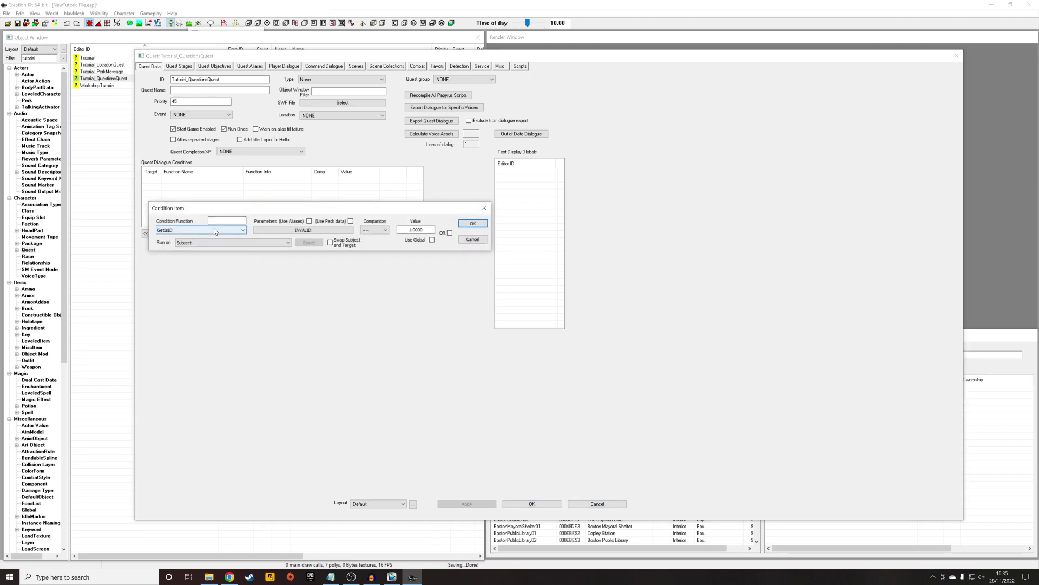
{"action": "left_click", "coordinate": [213, 229]}
{"action": "type", "text": "getisa"}
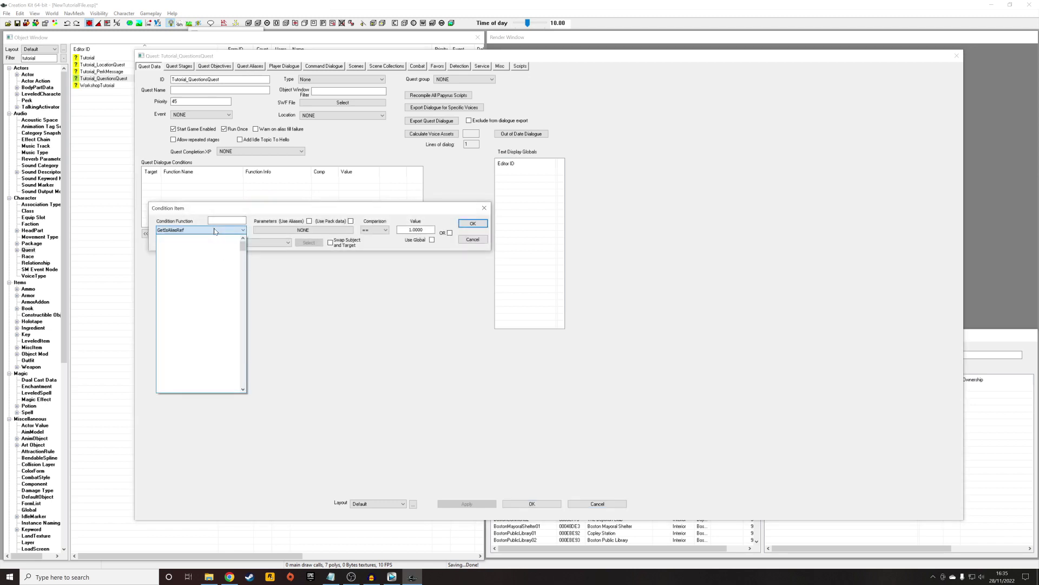
{"action": "key", "text": "Return"}
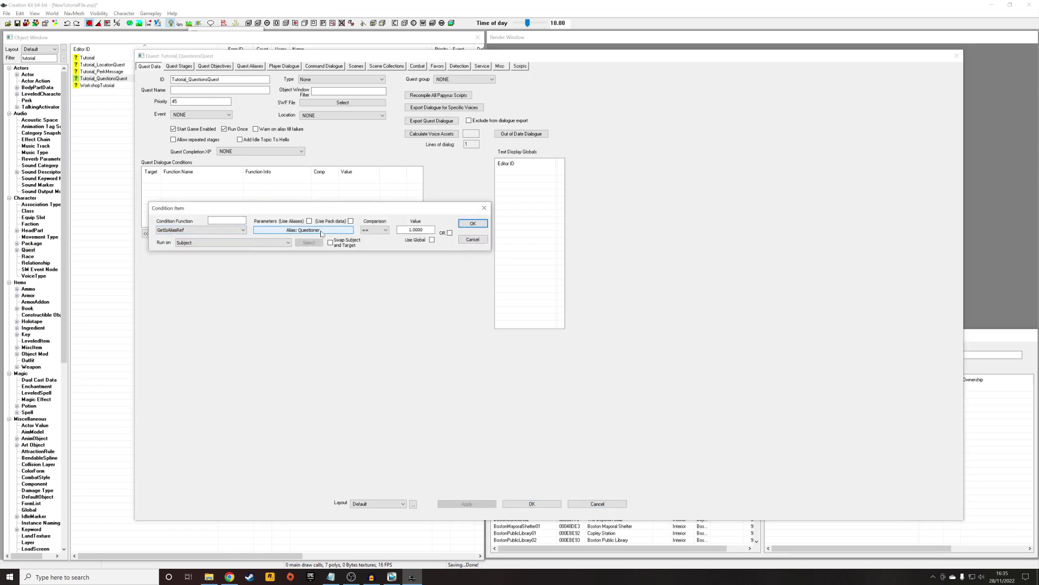
{"action": "left_click", "coordinate": [473, 223]}
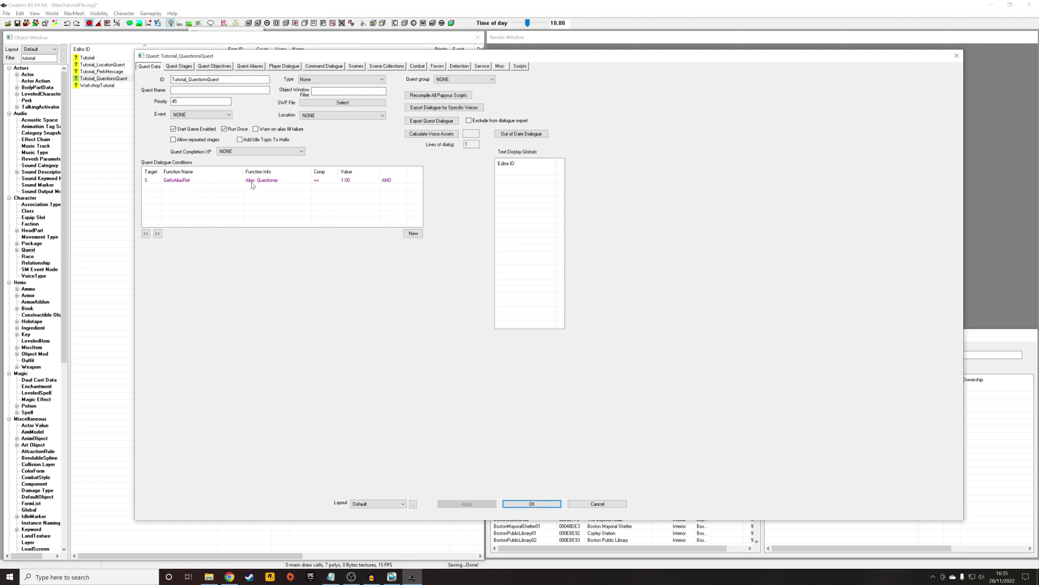
Add a phase at the end of the scene, after the start phase
{"action": "left_click", "coordinate": [356, 65]}
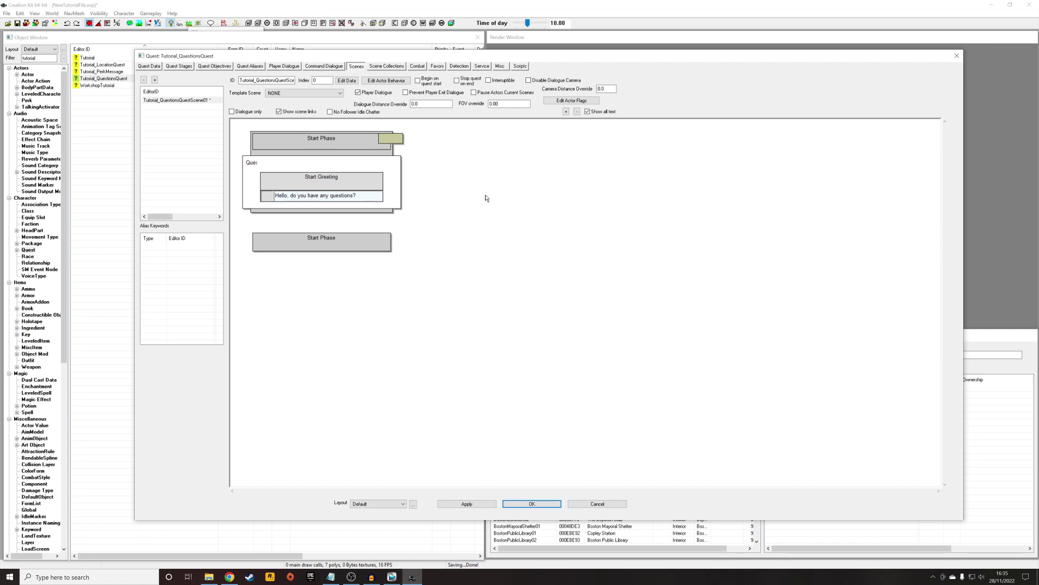
{"action": "right_click", "coordinate": [466, 193]}
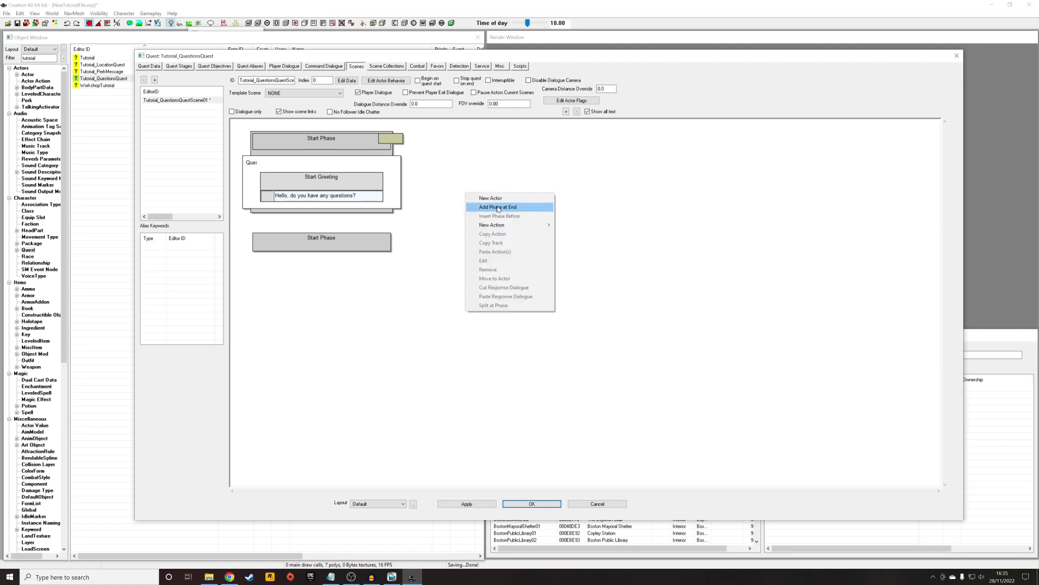
{"action": "left_click", "coordinate": [498, 208]}
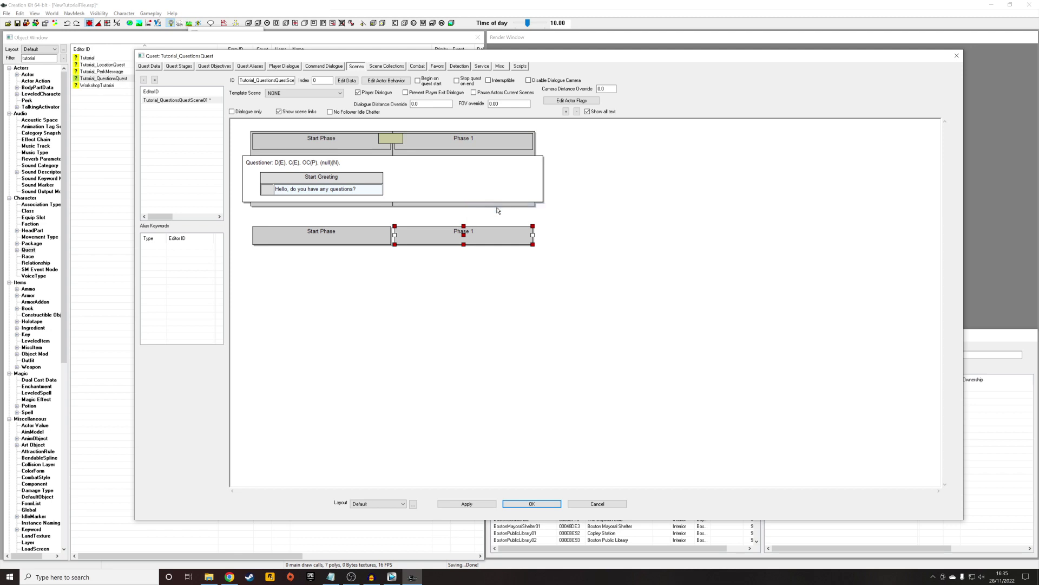
Add an empty Player Dialogue action for the Questioner in Phase 1 and accept the quest changes
{"action": "right_click", "coordinate": [457, 188]}
{"action": "mouse_move", "coordinate": [496, 217]}
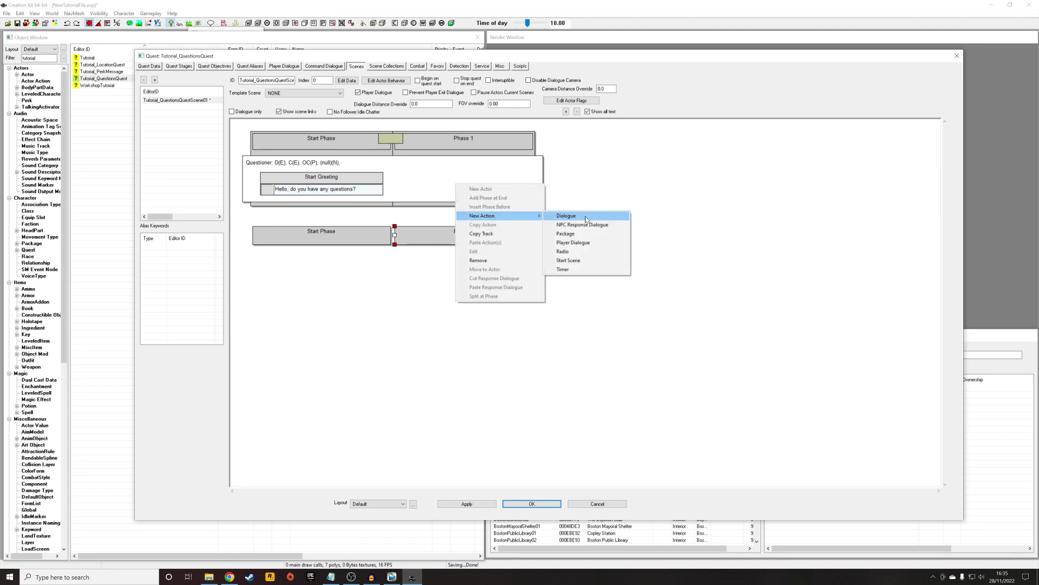
{"action": "left_click", "coordinate": [575, 242]}
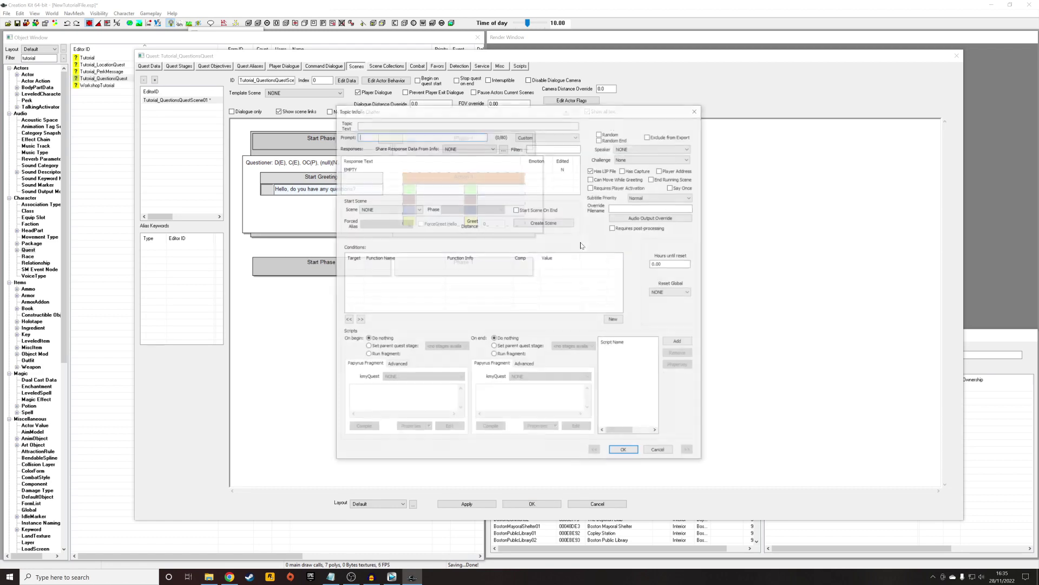
{"action": "left_click", "coordinate": [623, 449]}
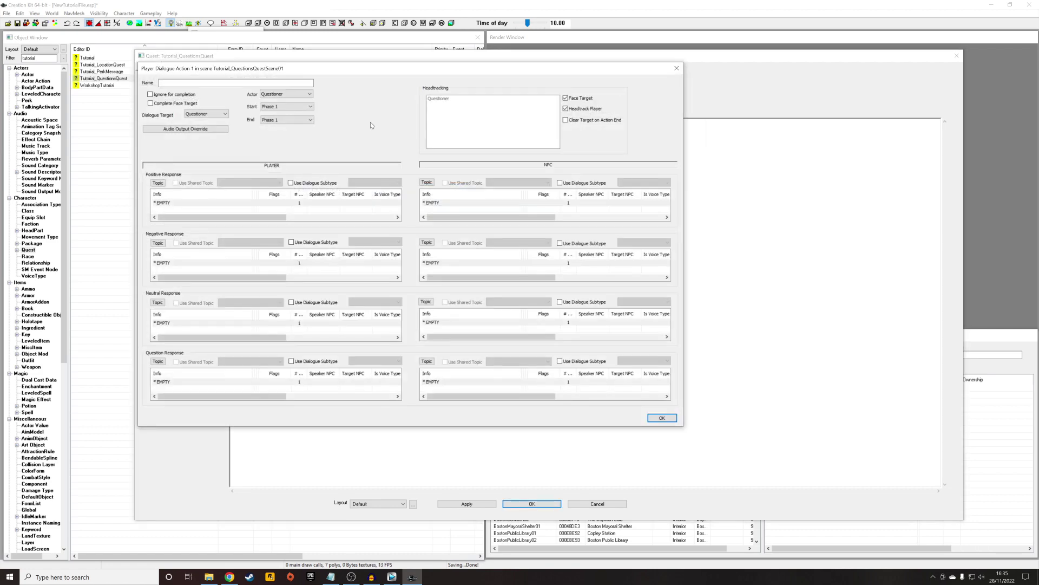
{"action": "left_click", "coordinate": [661, 417]}
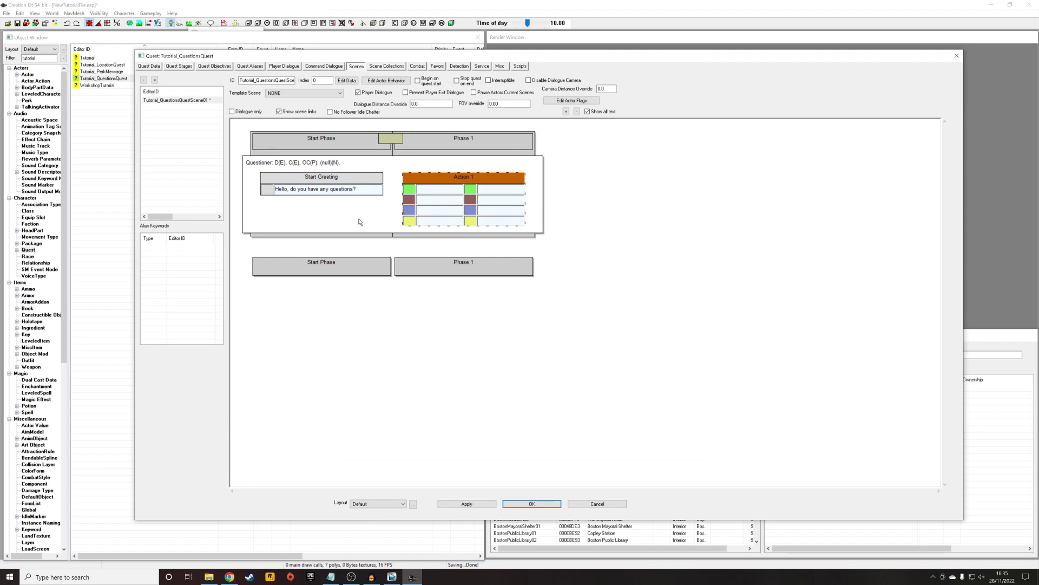
{"action": "left_click", "coordinate": [523, 505]}
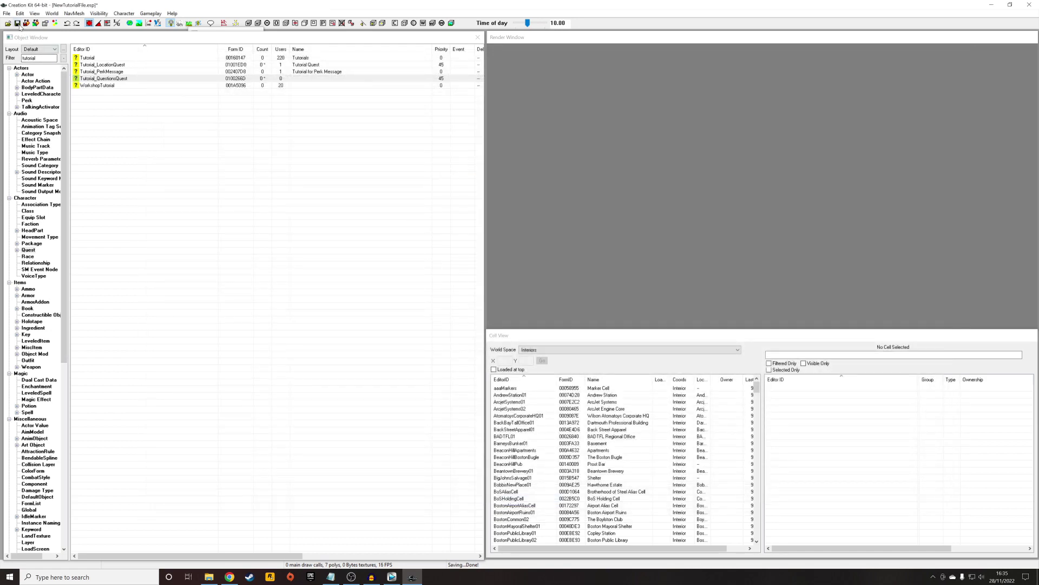
Reopen Tutorial_QuestionsQuest and add quest stage 1 with an empty log entry
{"action": "double_click", "coordinate": [116, 79]}
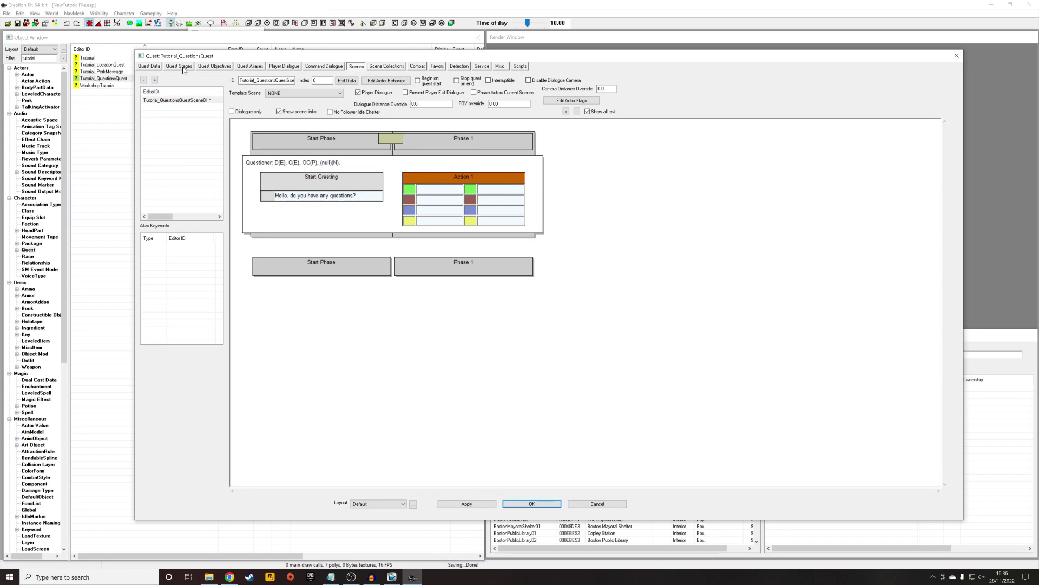
{"action": "left_click", "coordinate": [179, 66]}
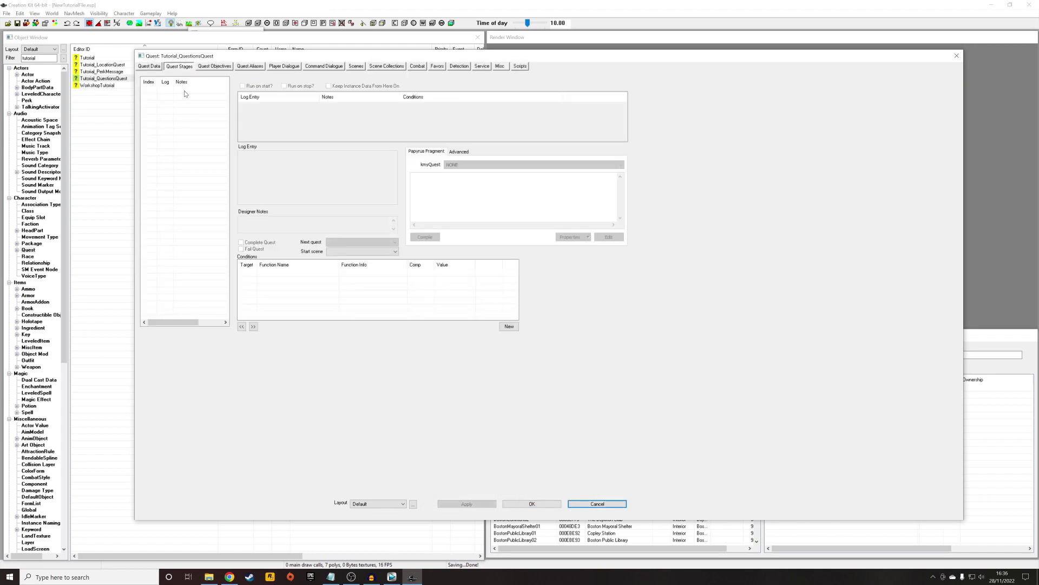
{"action": "right_click", "coordinate": [180, 106]}
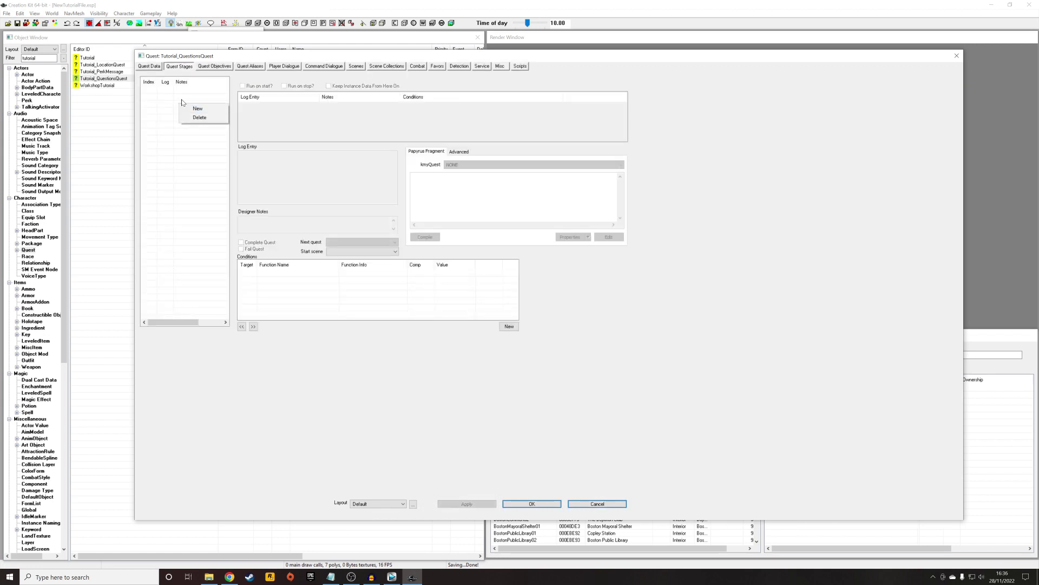
{"action": "left_click", "coordinate": [181, 100]}
{"action": "right_click", "coordinate": [182, 105]}
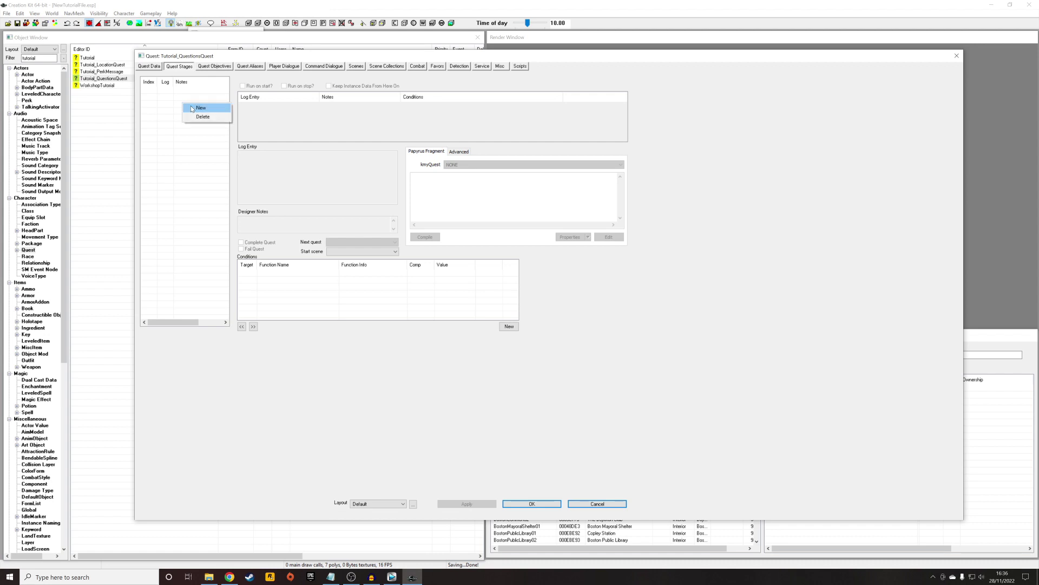
{"action": "left_click", "coordinate": [202, 110]}
{"action": "right_click", "coordinate": [271, 112]}
{"action": "left_click", "coordinate": [281, 117]}
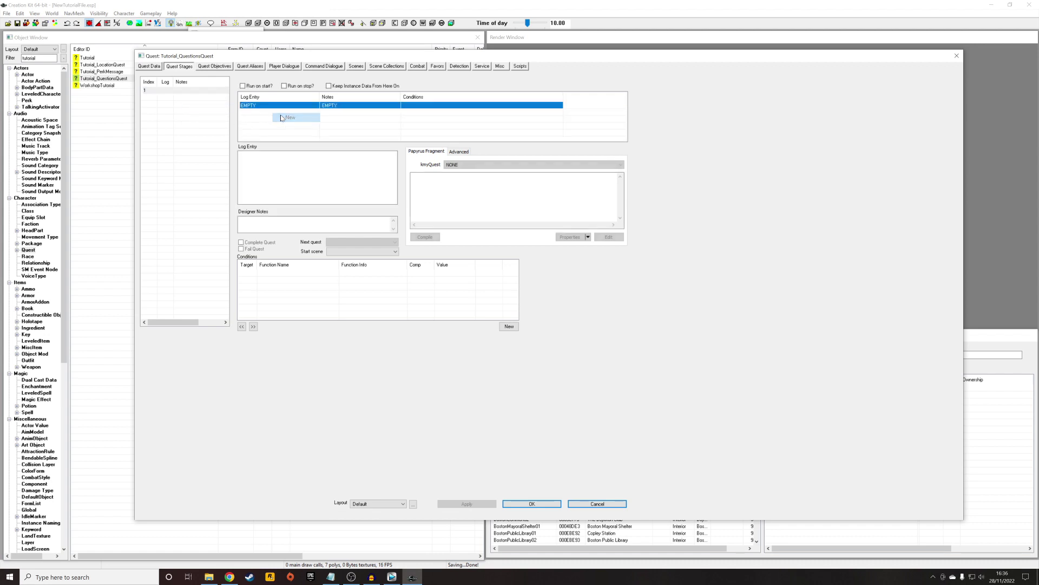
Add quest stages 2, 3 and 4, each with an empty log entry
{"action": "right_click", "coordinate": [171, 103]}
{"action": "left_click", "coordinate": [181, 108]}
{"action": "right_click", "coordinate": [266, 124]}
{"action": "left_click", "coordinate": [272, 129]}
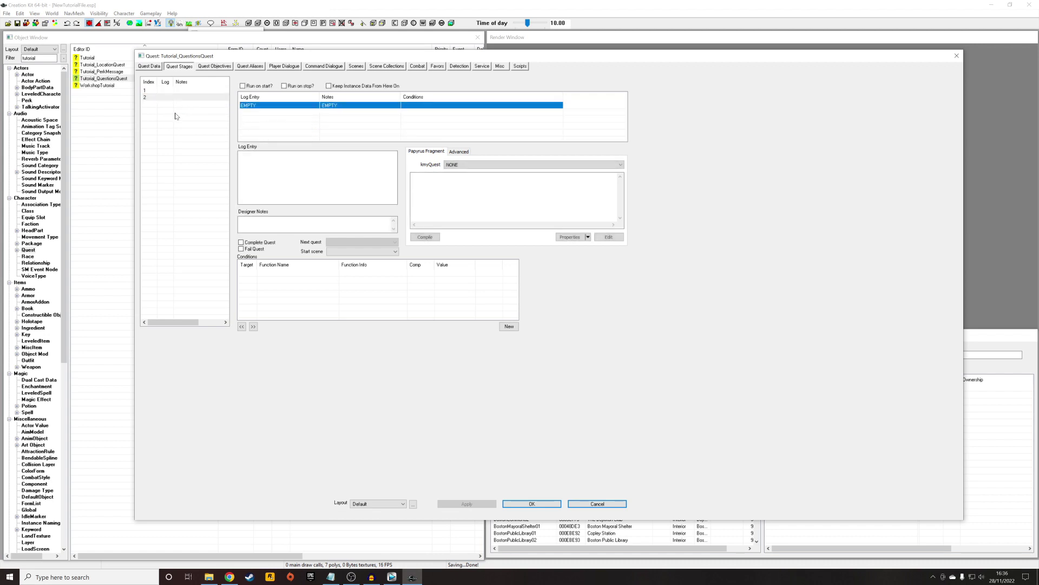
{"action": "right_click", "coordinate": [174, 112]}
{"action": "left_click", "coordinate": [184, 117]}
{"action": "right_click", "coordinate": [255, 116]}
{"action": "left_click", "coordinate": [265, 121]}
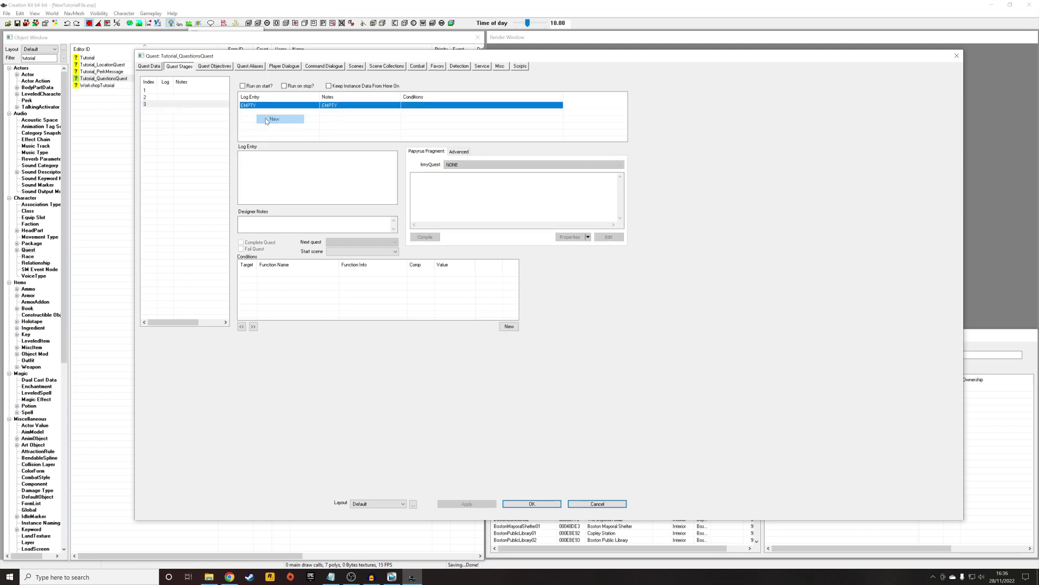
{"action": "right_click", "coordinate": [183, 125]}
{"action": "left_click", "coordinate": [193, 130]}
{"action": "right_click", "coordinate": [248, 126]}
{"action": "left_click", "coordinate": [266, 128]}
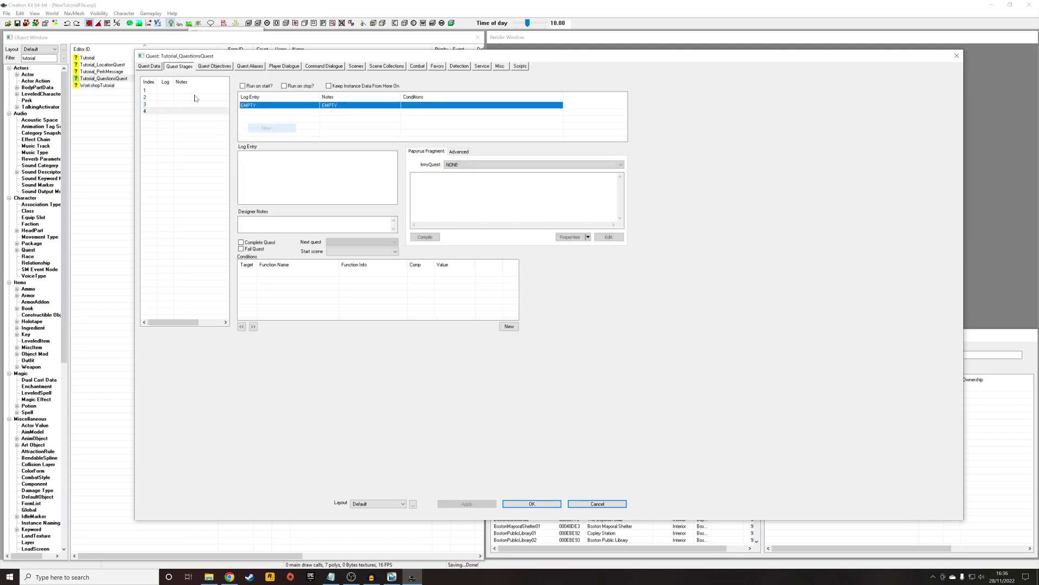
Enter designer notes for quest stages 1 to 4: "Question 01", "Question 2", "Question 3" and "Question 4"
{"action": "left_click", "coordinate": [183, 90]}
{"action": "left_click", "coordinate": [314, 224]}
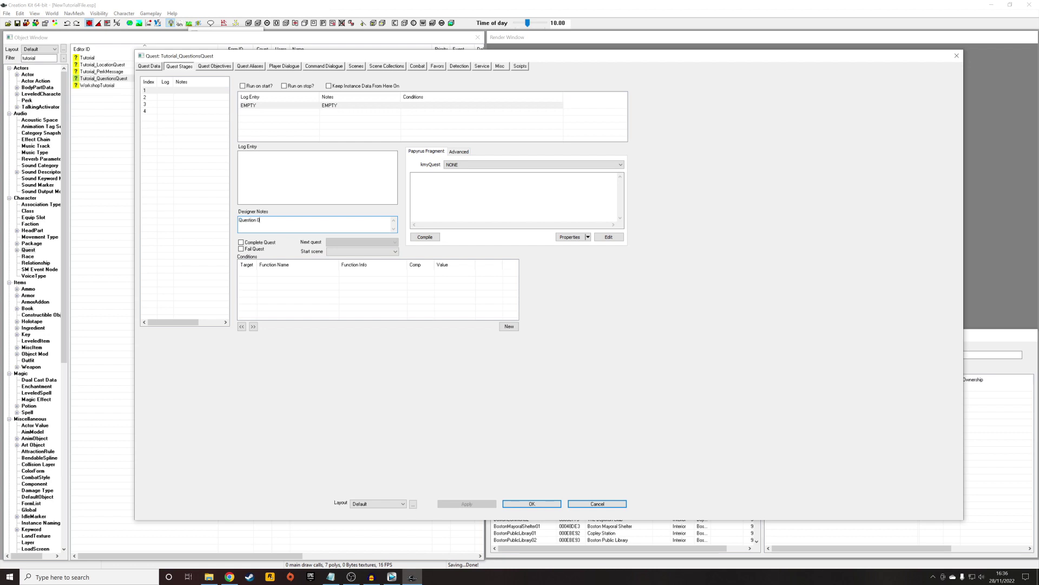
{"action": "left_click", "coordinate": [157, 97]}
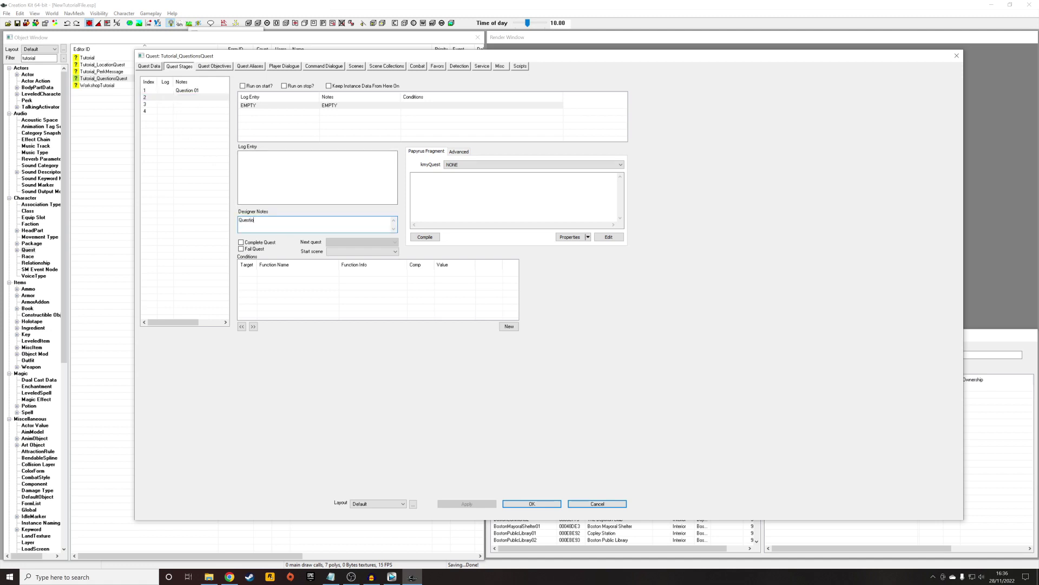
{"action": "left_click", "coordinate": [157, 104]}
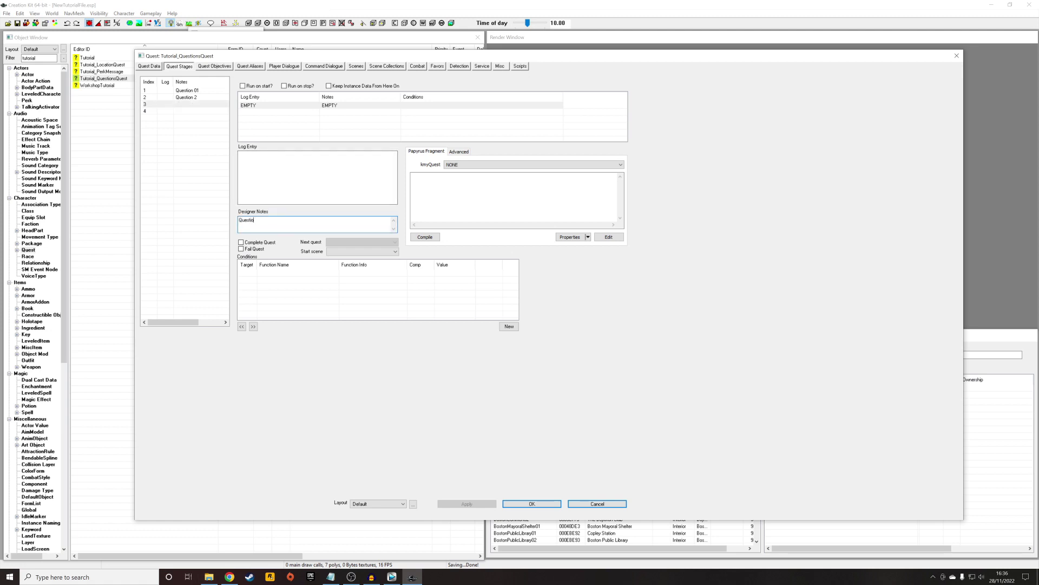
{"action": "left_click", "coordinate": [204, 111]}
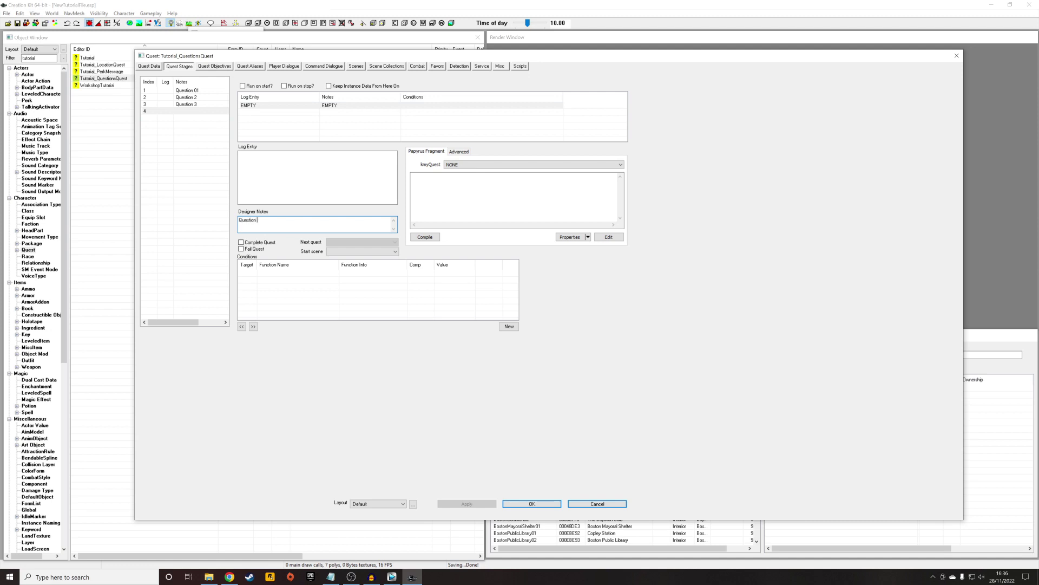
{"action": "left_click", "coordinate": [201, 145]}
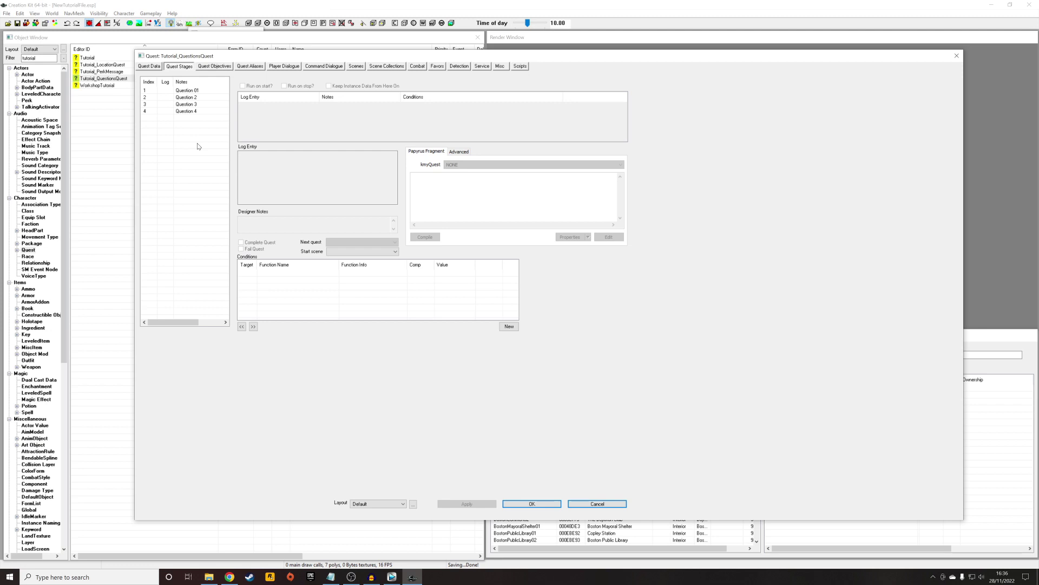
Assign TutorialNew:Tutorial_QuestionsScript as the kmyQuest script for stage 1's Papyrus fragment
{"action": "left_click", "coordinate": [204, 95]}
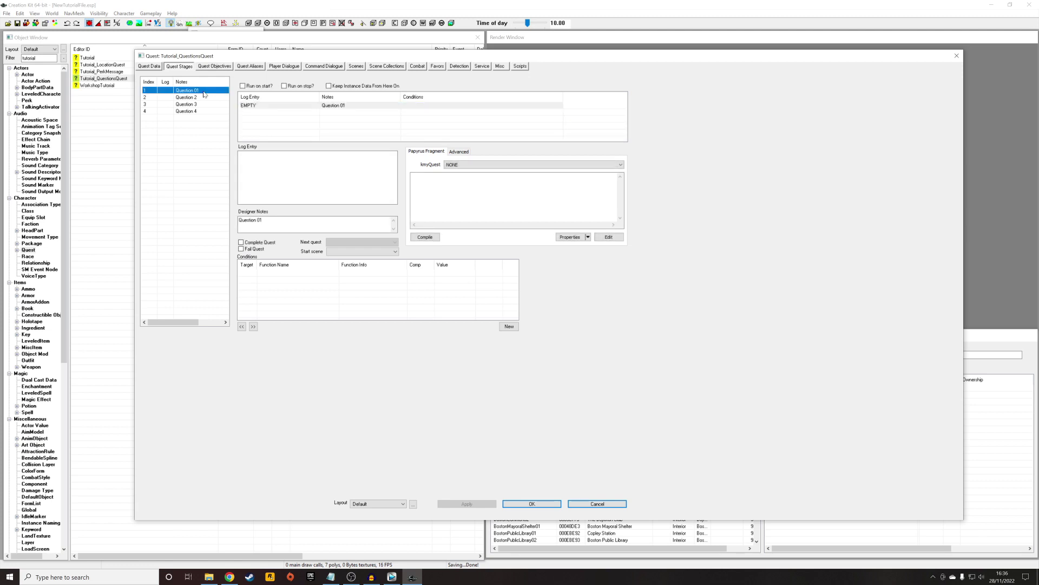
{"action": "left_click", "coordinate": [474, 164]}
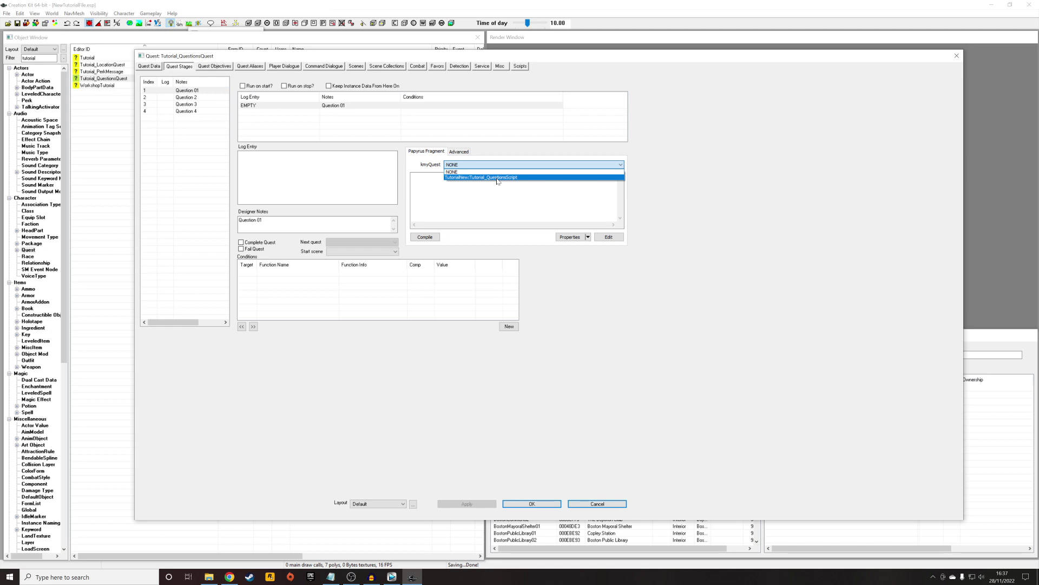
{"action": "left_click", "coordinate": [498, 178]}
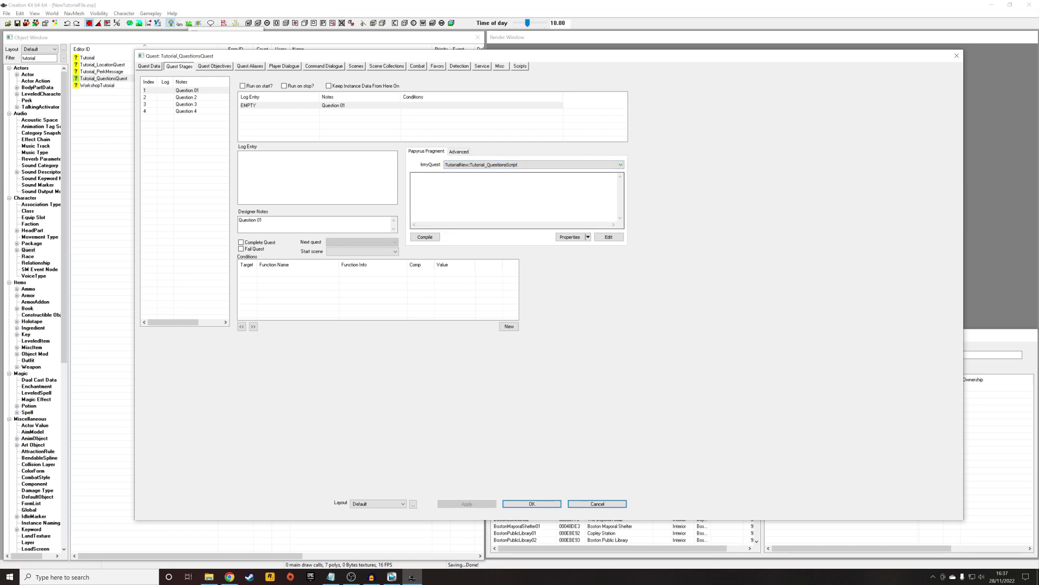
Write the stage 1 fragment "KmyQuest.QuestionsAsked += 1", copy its code and compile it
{"action": "left_click", "coordinate": [413, 176]}
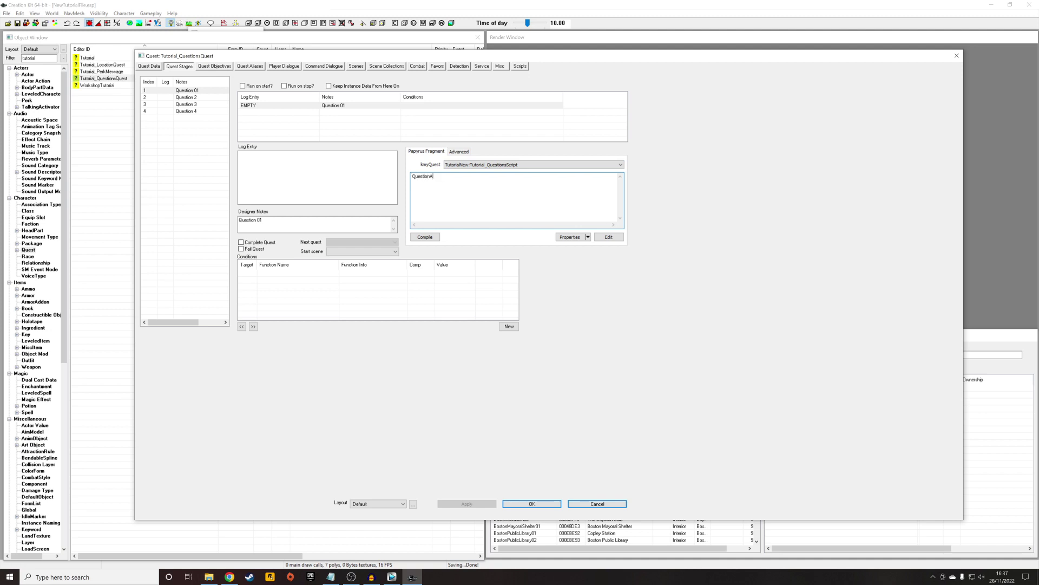
{"action": "type", "text": "QuestionA"}
{"action": "key", "text": "BackSpace"}
{"action": "key", "text": "BackSpace"}
{"action": "key", "text": "BackSpace"}
{"action": "type", "text": "QuestionsAsked"}
{"action": "left_click", "coordinate": [425, 237]}
{"action": "left_click_drag", "start_coordinate": [412, 176], "coordinate": [432, 176]}
{"action": "left_click", "coordinate": [434, 176]}
{"action": "left_click_drag", "start_coordinate": [434, 176], "coordinate": [457, 176]}
{"action": "left_click", "coordinate": [467, 176]}
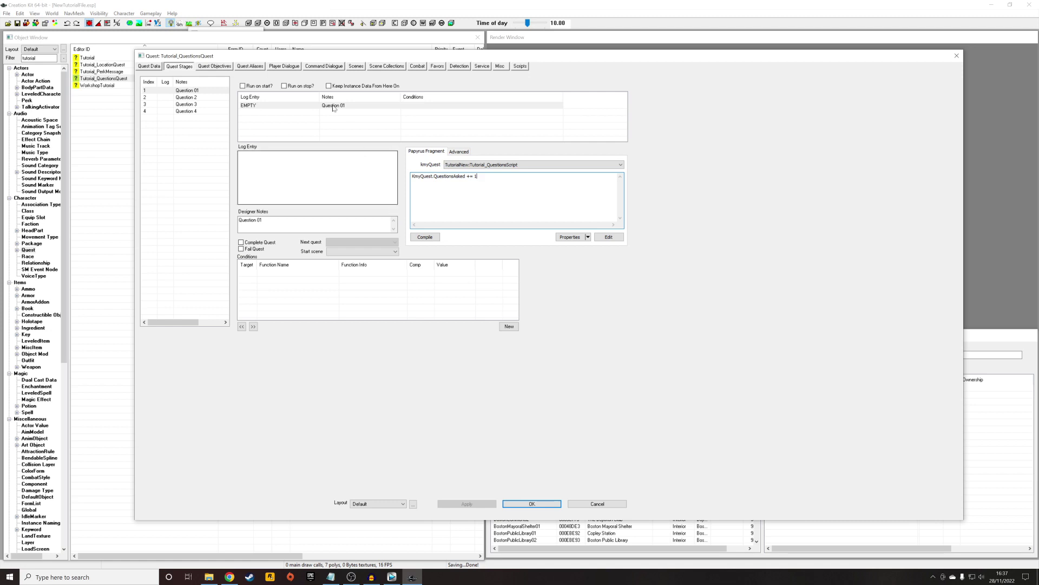
{"action": "key", "text": "ctrl+a"}
{"action": "key", "text": "ctrl+c"}
{"action": "key", "text": "Tab"}
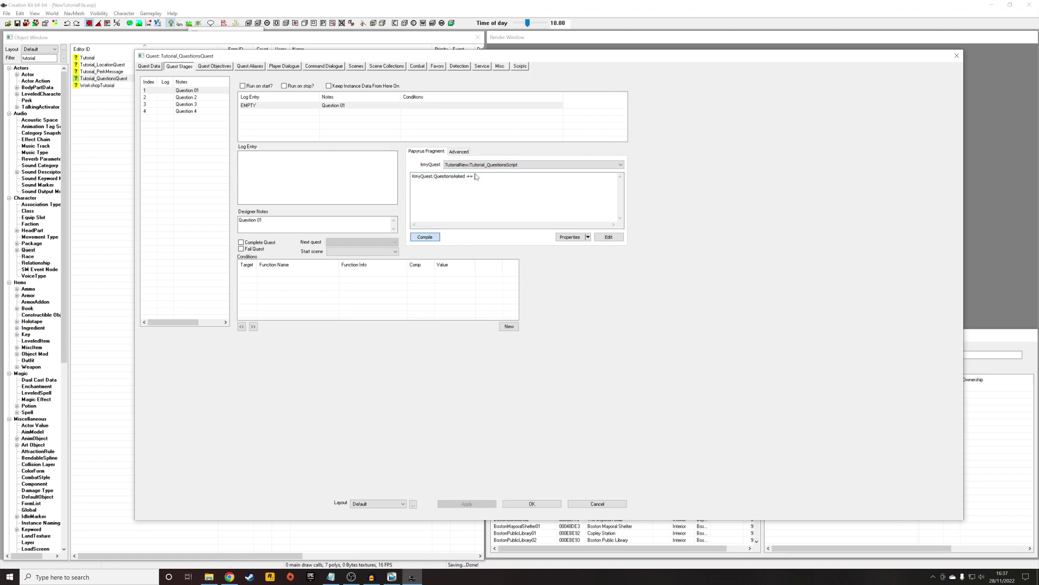
Paste the copied fragment into stage 2, set its kmyQuest script to TutorialNew:Tutorial_QuestionsScript and compile it
{"action": "left_click", "coordinate": [186, 98]}
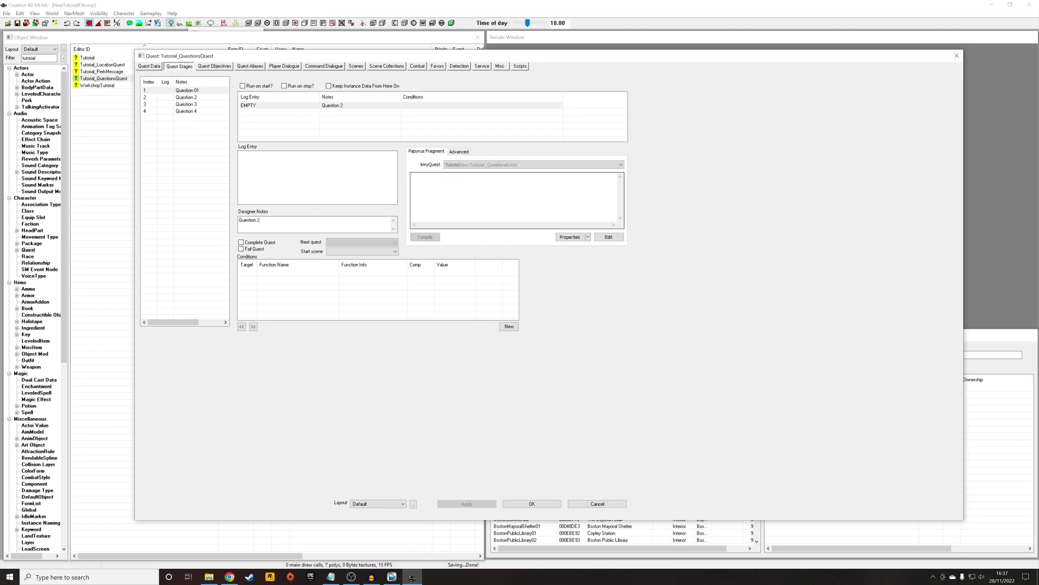
{"action": "key", "text": "ctrl+v"}
{"action": "left_click", "coordinate": [425, 236]}
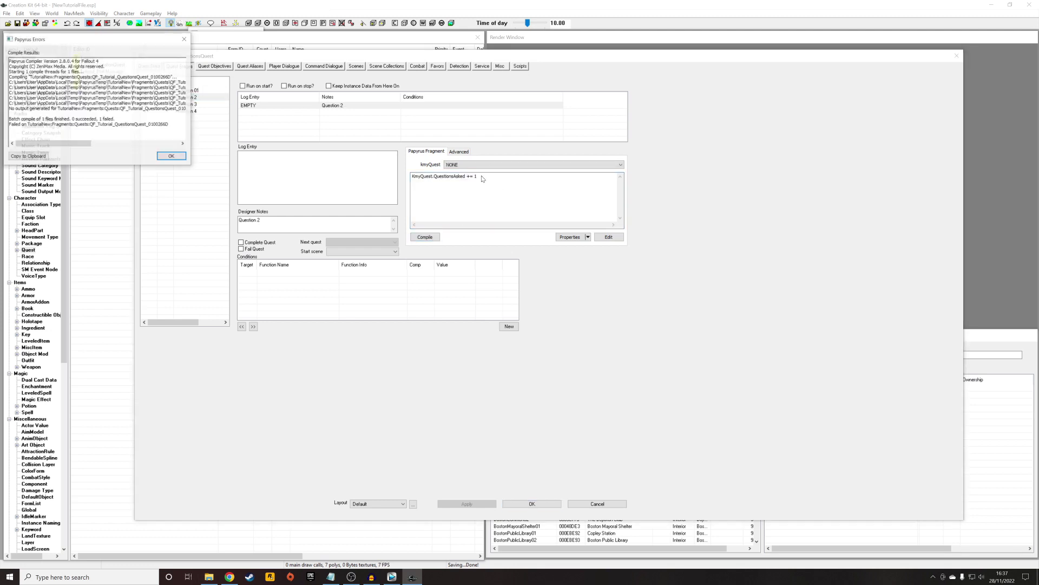
{"action": "left_click", "coordinate": [172, 156]}
{"action": "left_click", "coordinate": [489, 165]}
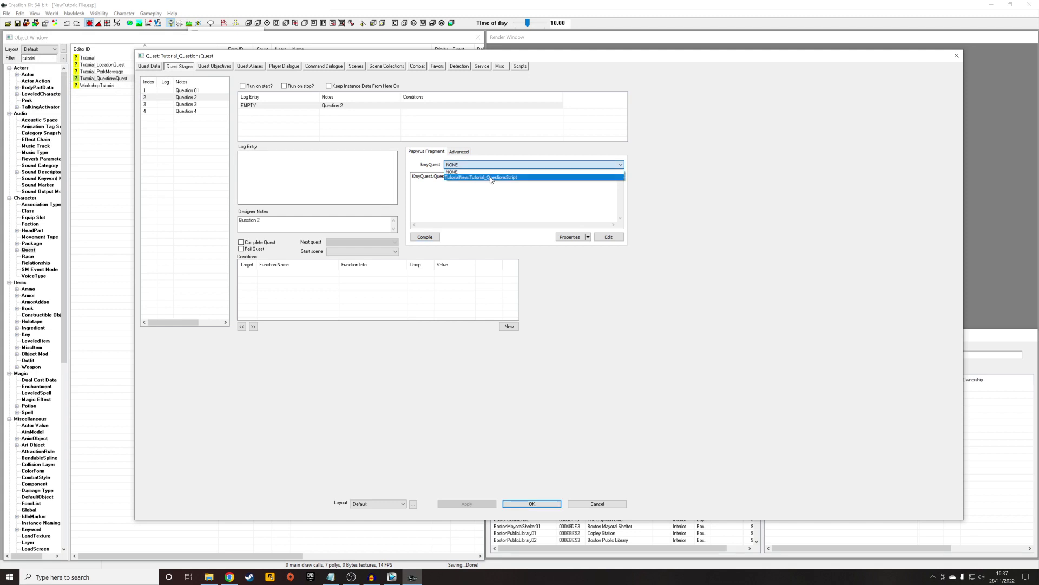
{"action": "left_click", "coordinate": [487, 172]}
{"action": "left_click", "coordinate": [420, 237]}
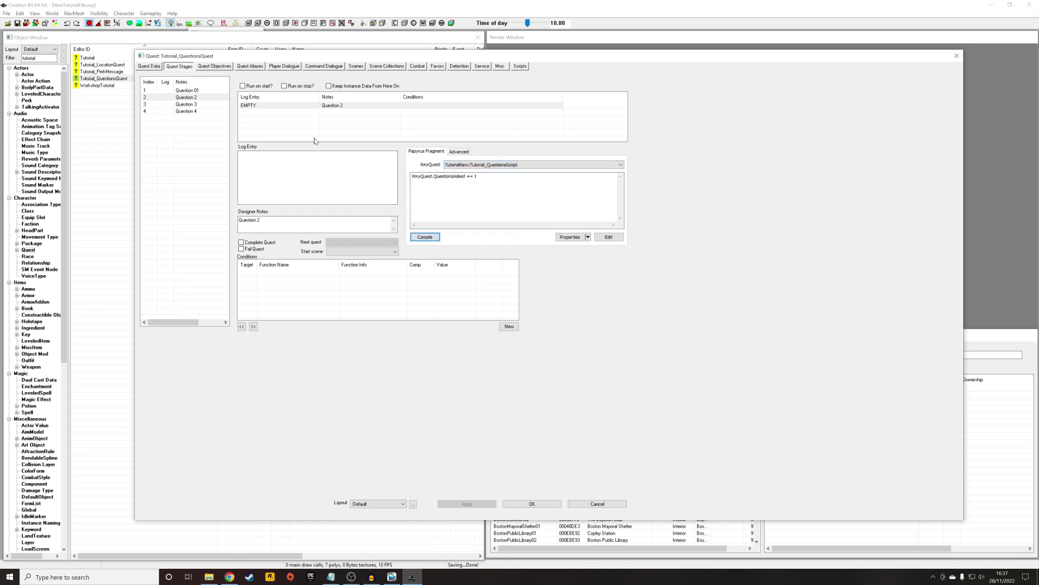
Give stage 3 the kmyQuest script TutorialNew:Tutorial_QuestionsScript with the same QuestionsAsked increment fragment, and compile it
{"action": "left_click", "coordinate": [182, 103]}
{"action": "left_click", "coordinate": [493, 165]}
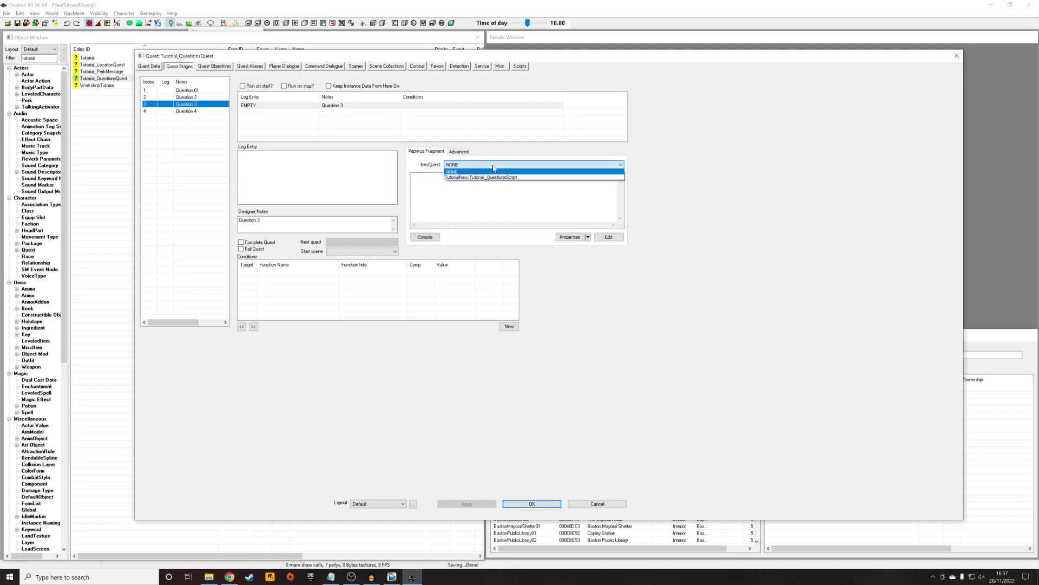
{"action": "left_click", "coordinate": [493, 174]}
{"action": "left_click", "coordinate": [437, 240]}
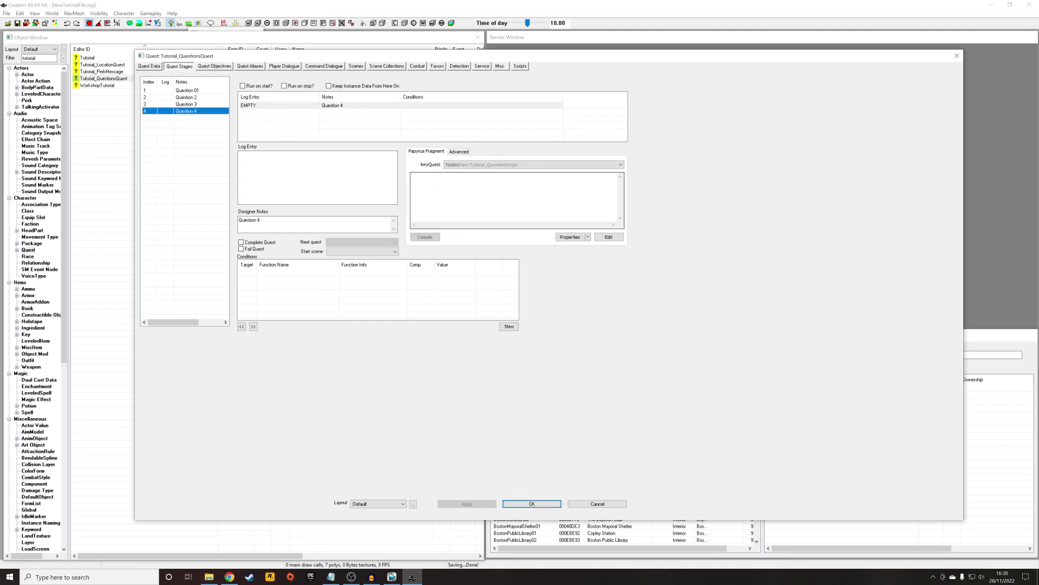
Set up and compile the same QuestionsAsked increment fragment with TutorialNew:Tutorial_QuestionsScript for stage 4, and accept the quest changes
{"action": "left_click", "coordinate": [184, 110]}
{"action": "left_click", "coordinate": [469, 164]}
{"action": "left_click", "coordinate": [471, 176]}
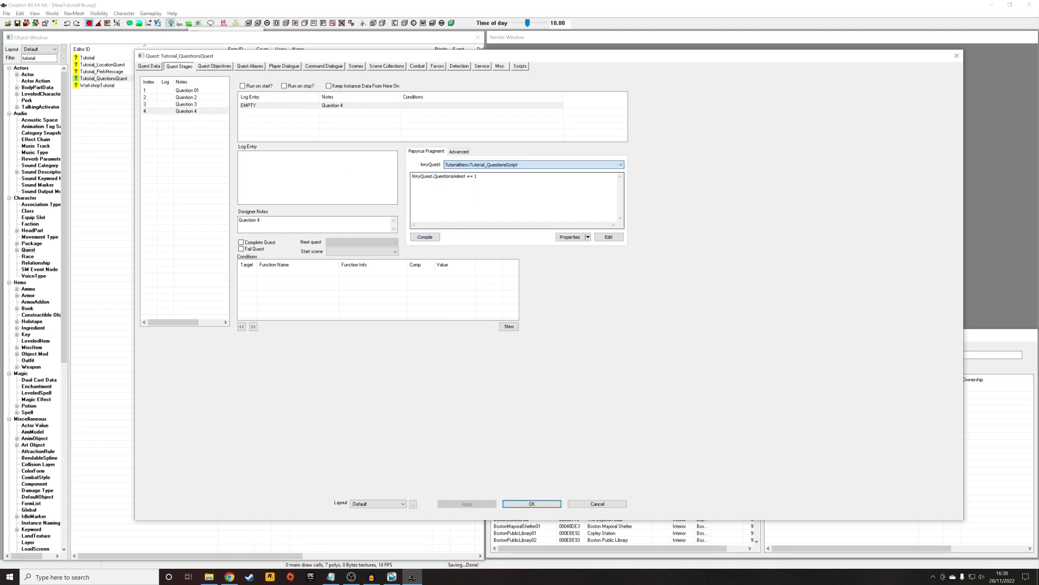
{"action": "left_click", "coordinate": [436, 238]}
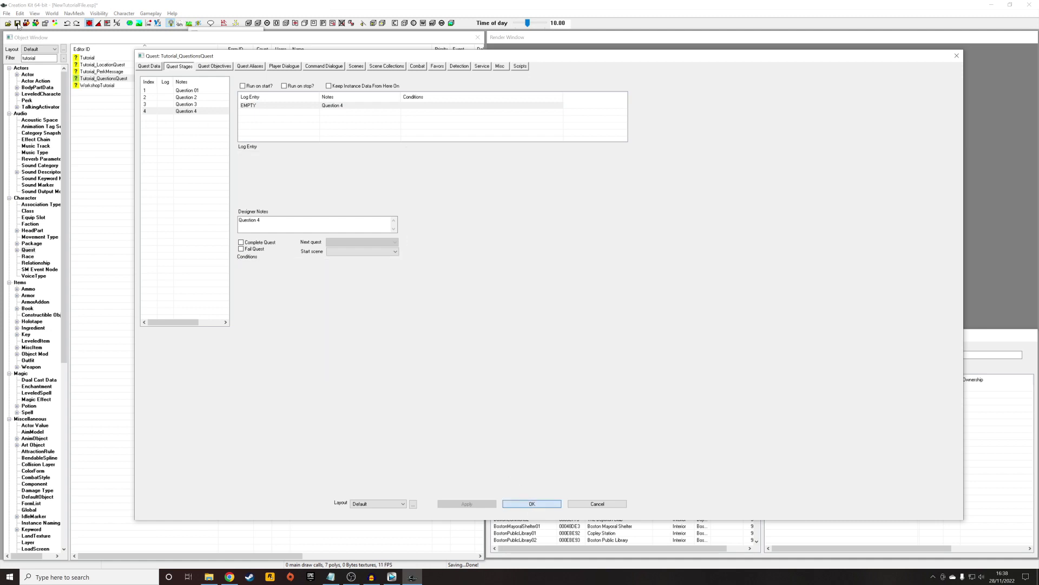
{"action": "key", "text": "Return"}
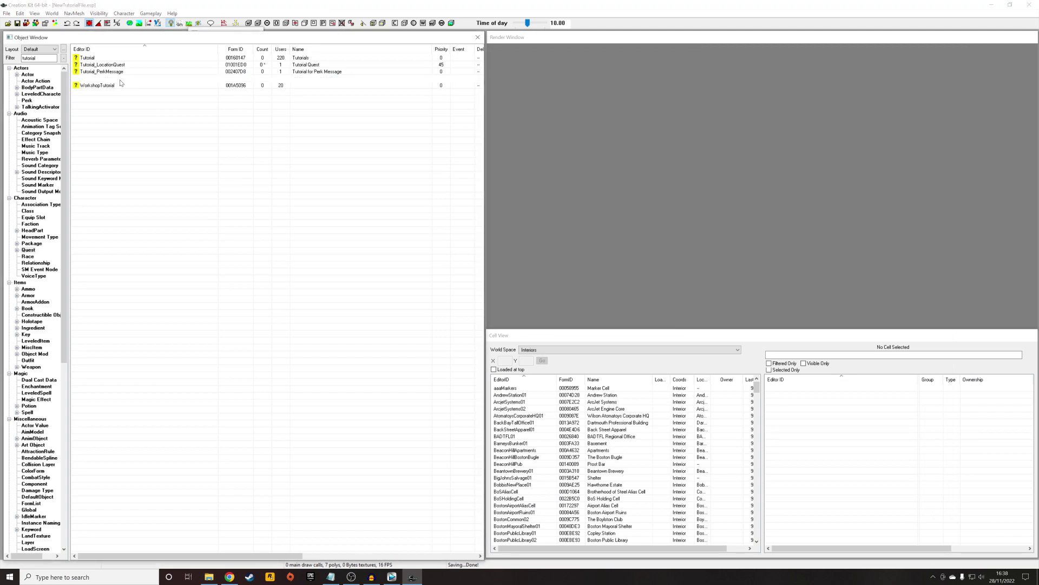
Reopen Tutorial_QuestionsQuest and bring up its general quest data
{"action": "double_click", "coordinate": [120, 80]}
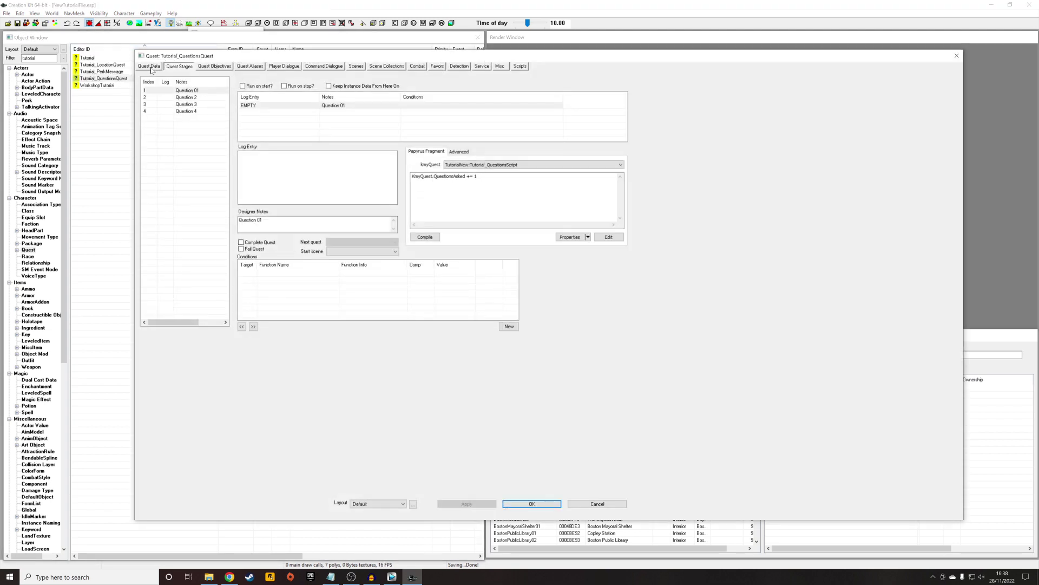
{"action": "left_click", "coordinate": [151, 66]}
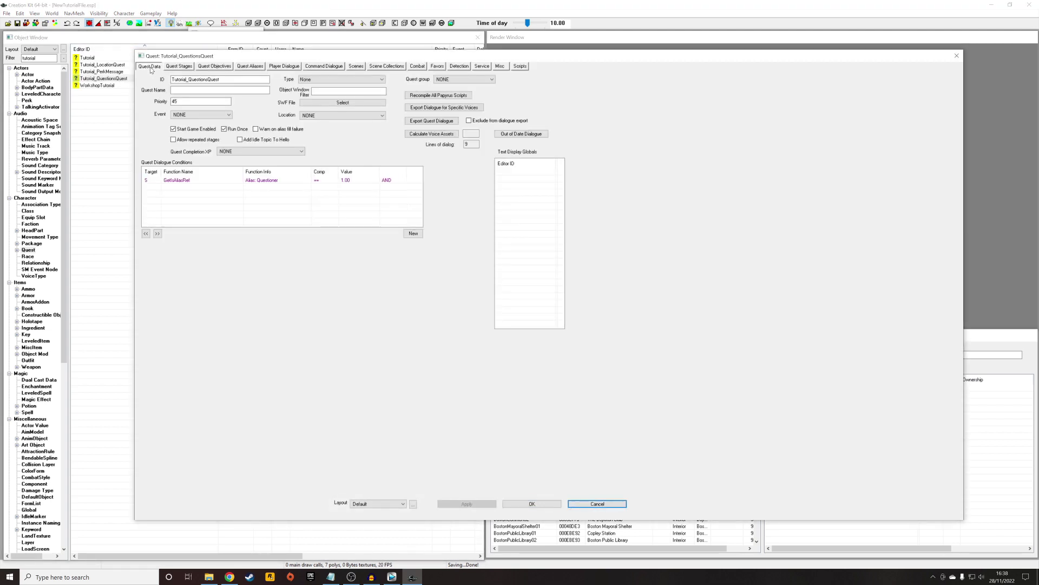